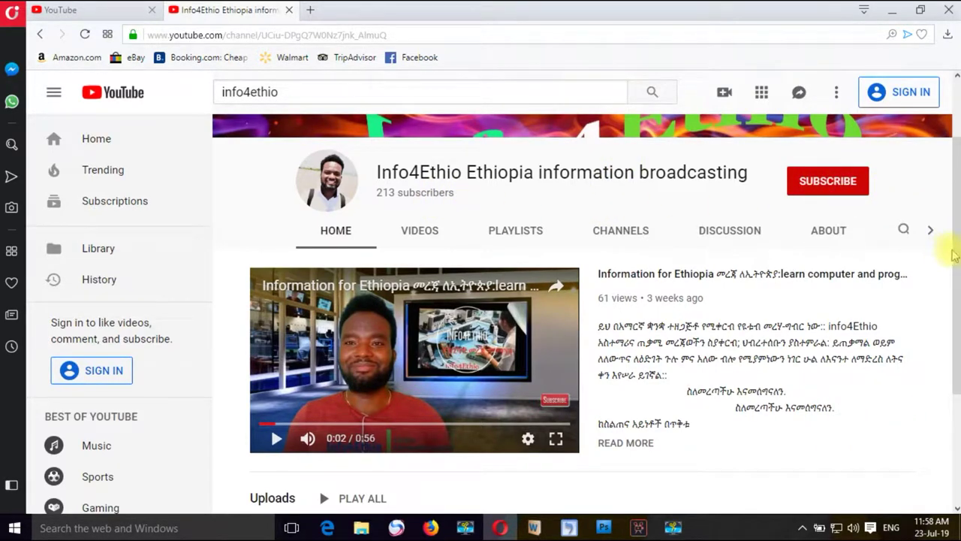
Step: Launch Word 2016 from the Start menu's Most used list
left_click_drag(952, 254, 952, 327)
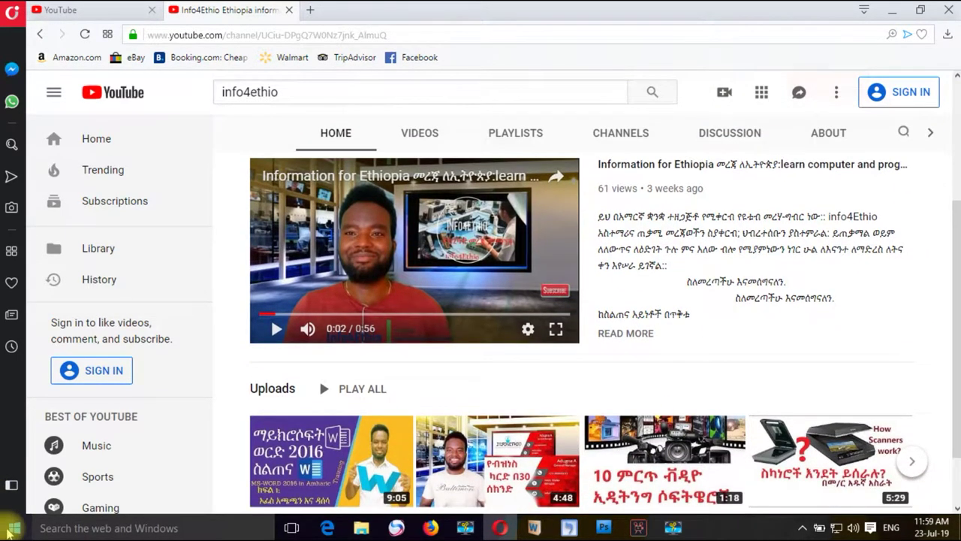
left_click(10, 529)
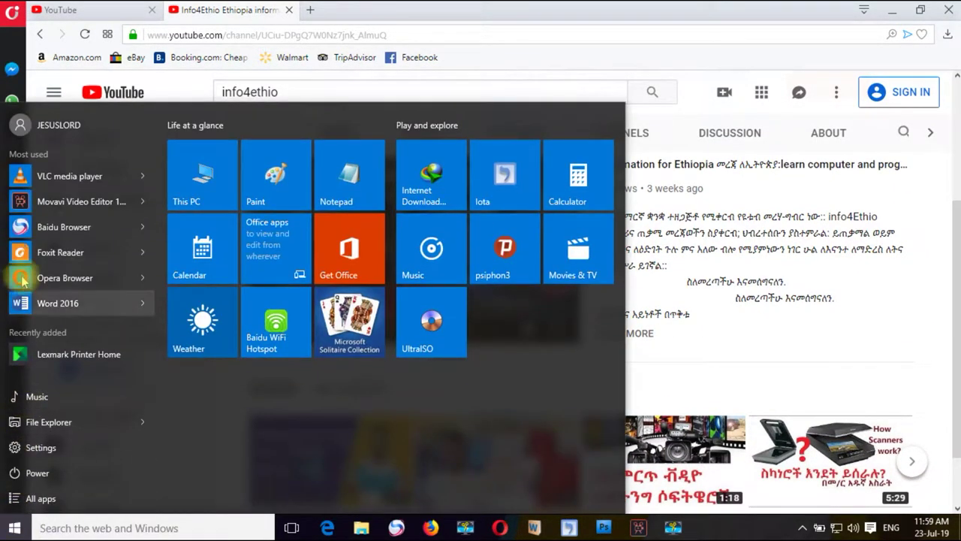
left_click(64, 304)
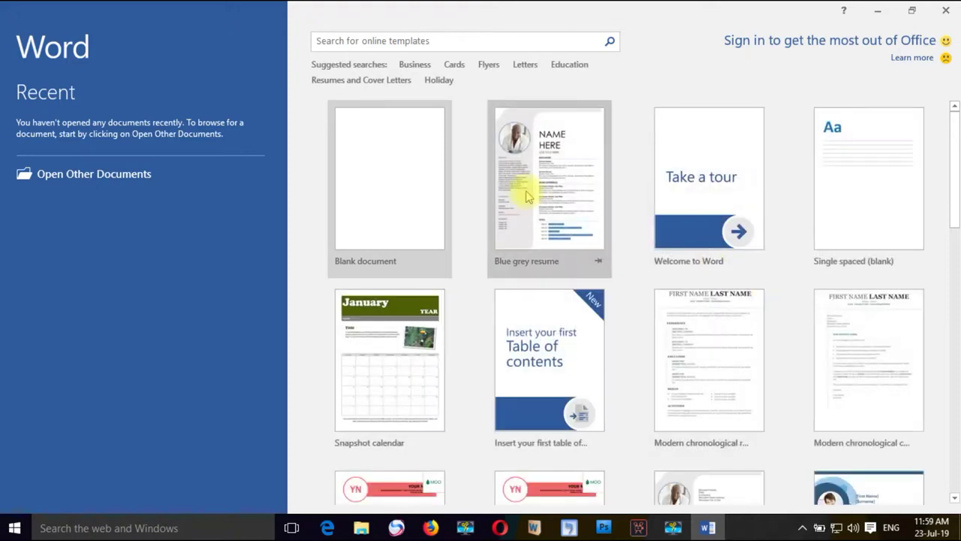
Step: Close the Activation Wizard notice and start a new blank document, Document1
left_click(357, 174)
left_click(615, 403)
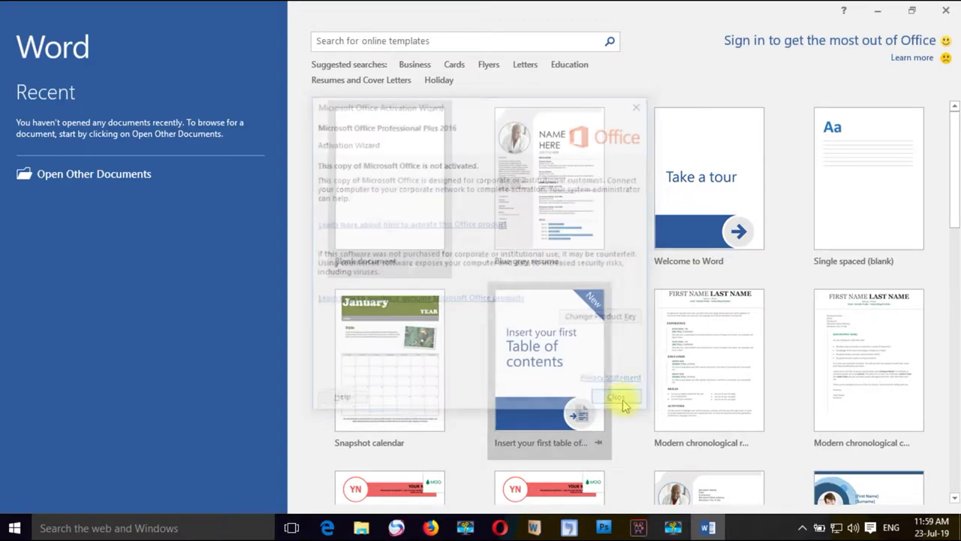
mouse_move(954, 182)
left_mouse_down()
mouse_move(957, 214)
mouse_move(955, 182)
left_mouse_up()
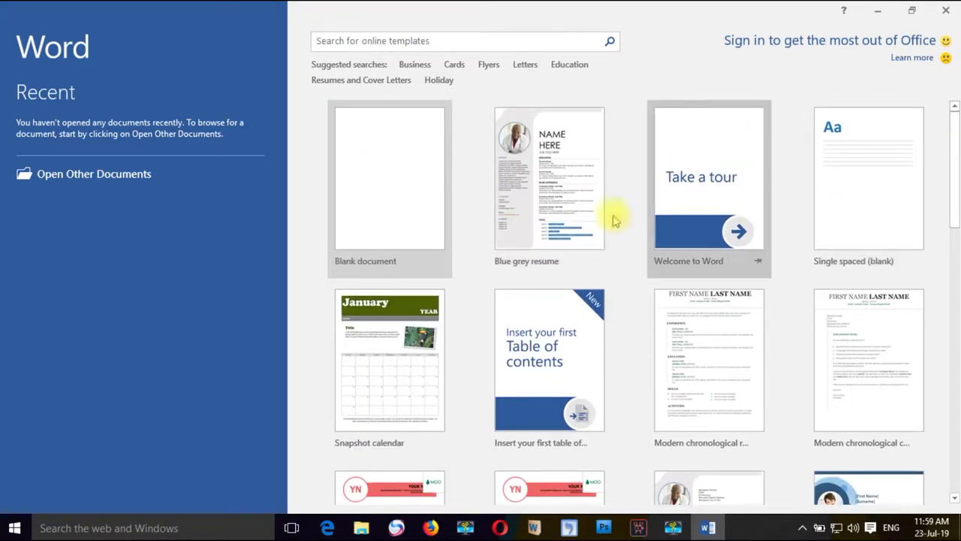
left_click(385, 197)
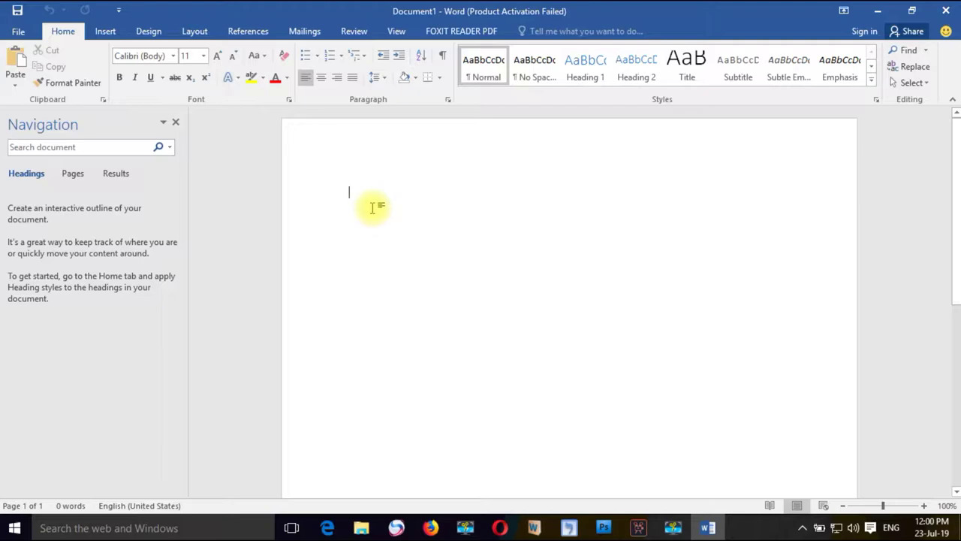
Step: Paste the font color, size, or type article, then select its title and remove bold
key("ctrl+v")
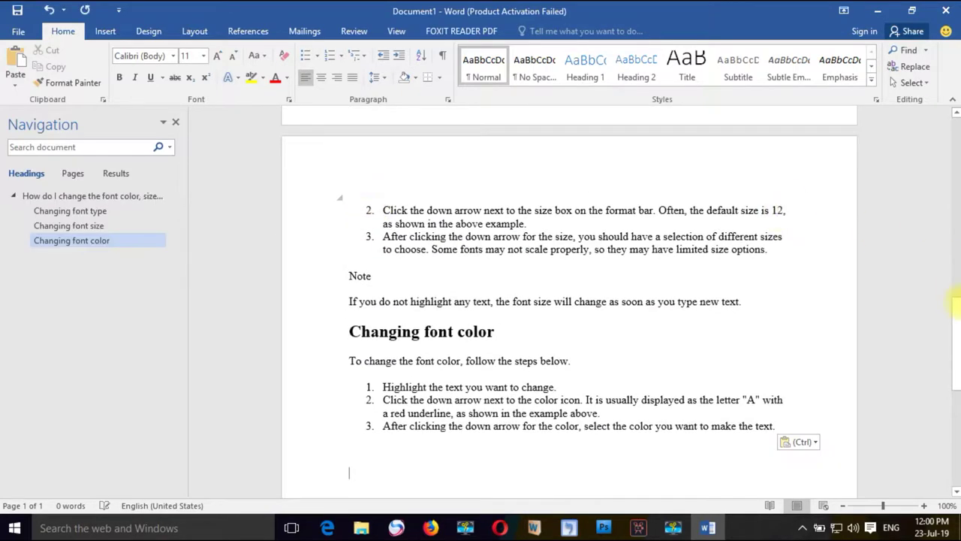
left_click_drag(955, 323, 955, 139)
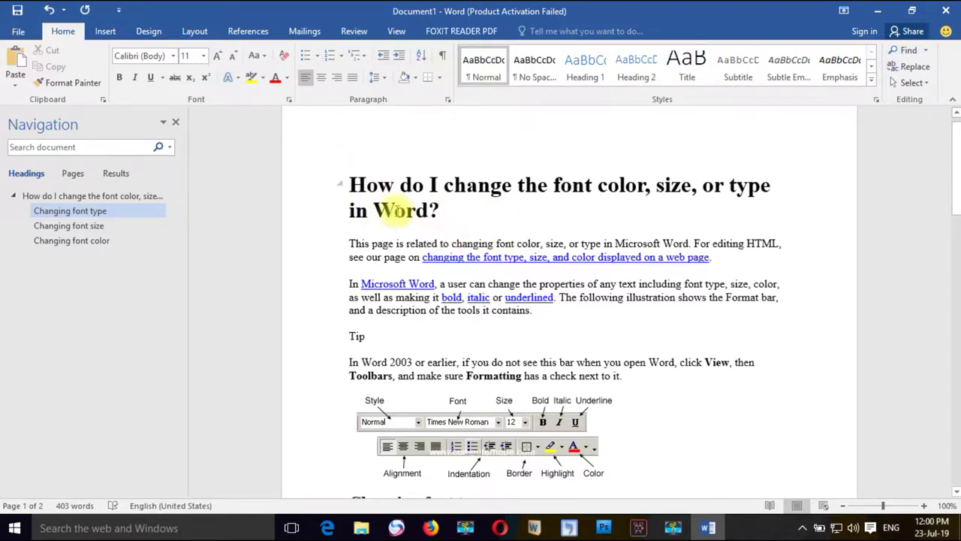
left_click_drag(349, 181, 454, 212)
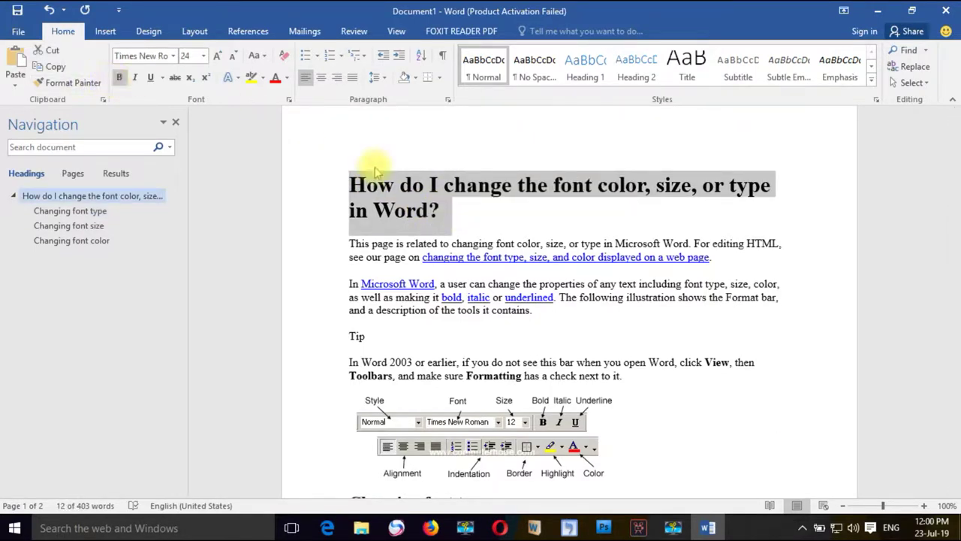
left_click(460, 215)
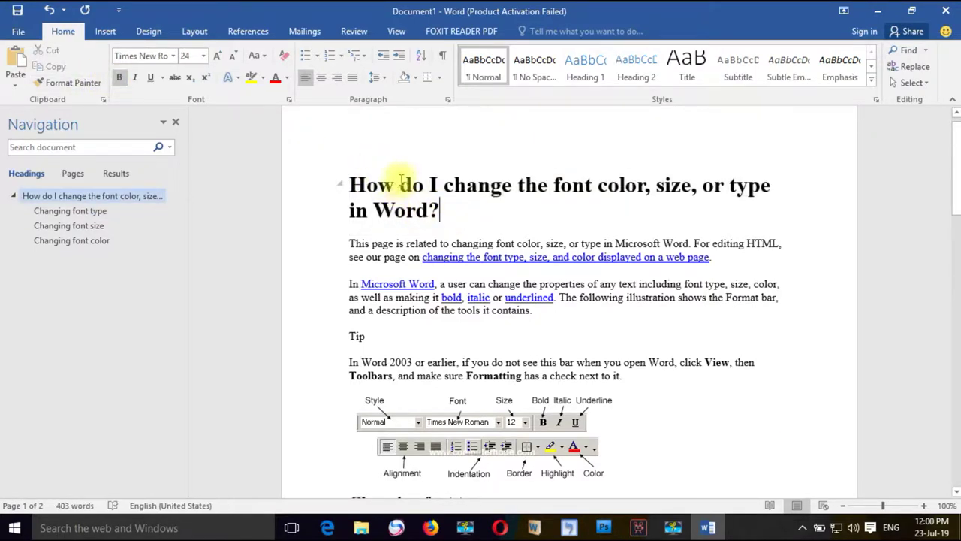
left_click_drag(353, 180, 473, 212)
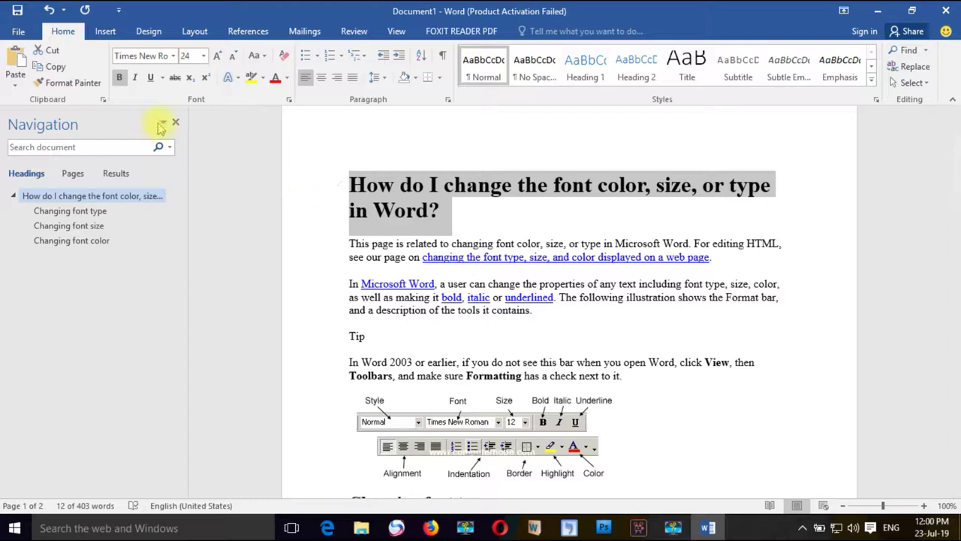
left_click(120, 81)
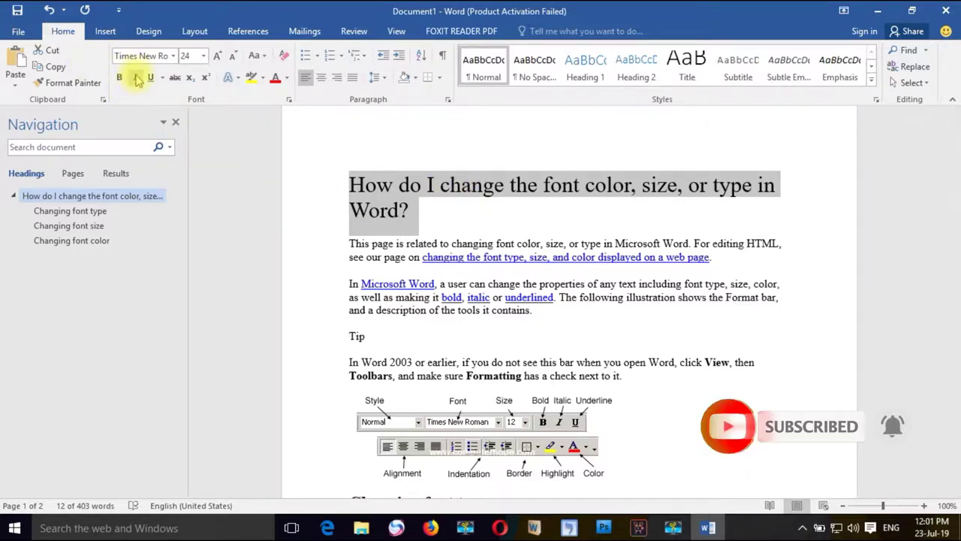
Step: Toggle italic on and off so the title stays plain 24-point Times New Roman
left_click(135, 77)
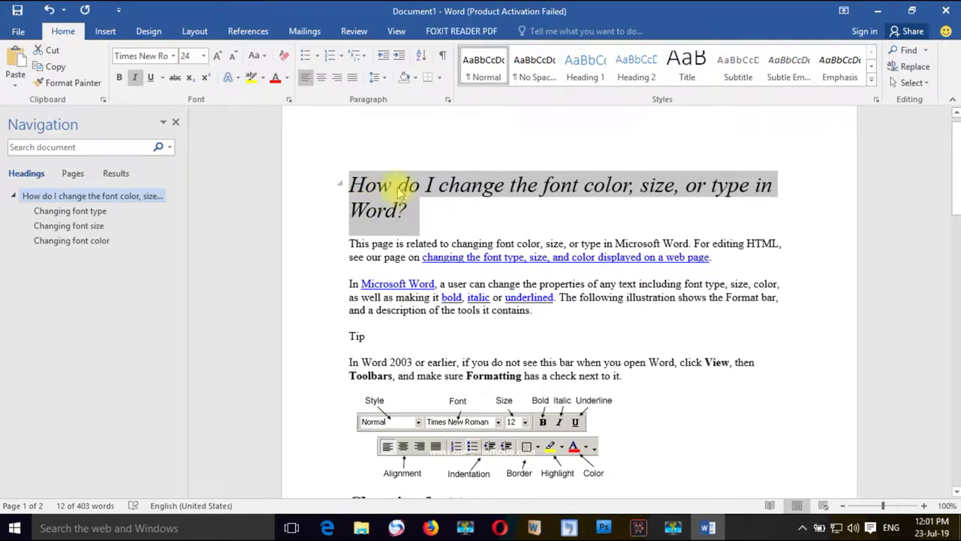
left_click(136, 78)
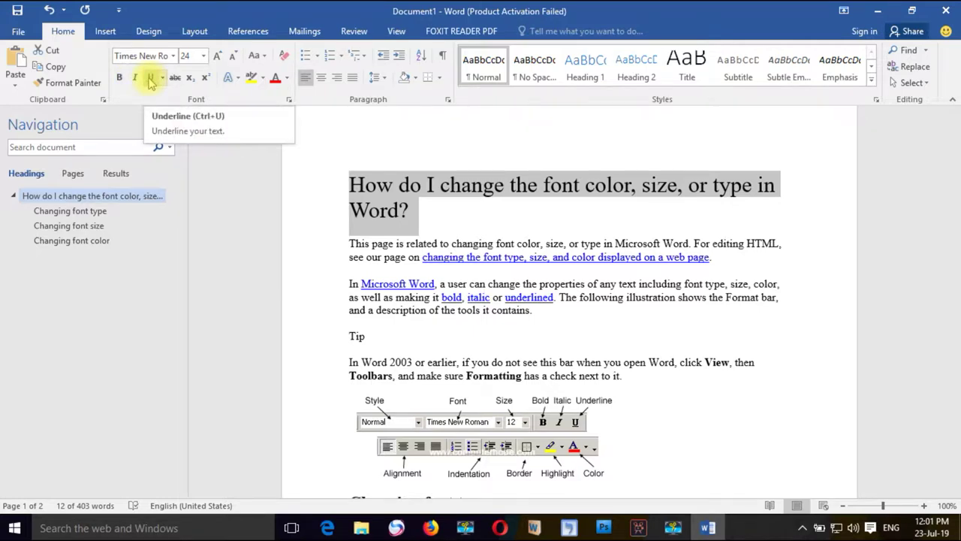
Step: Give the title a single solid underline and strike it through
left_click(151, 80)
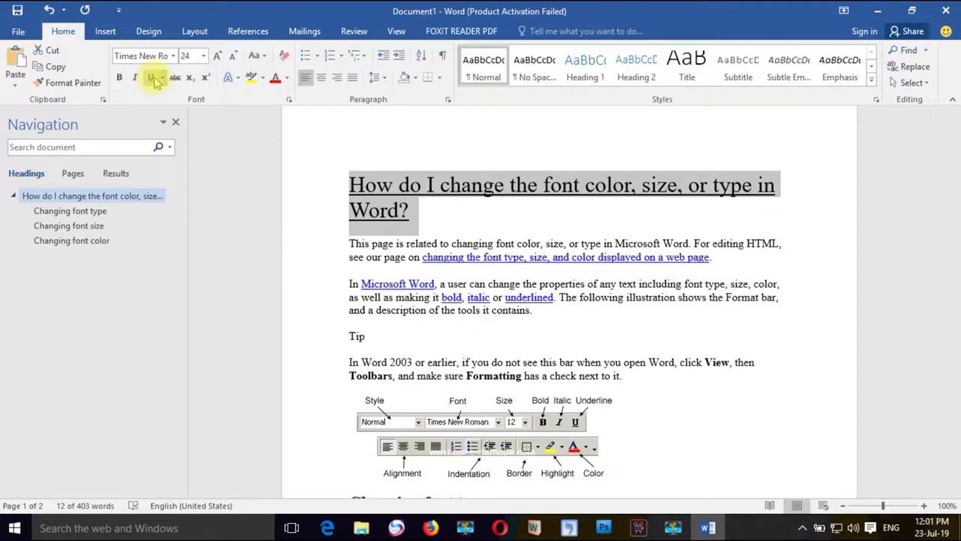
left_click(163, 78)
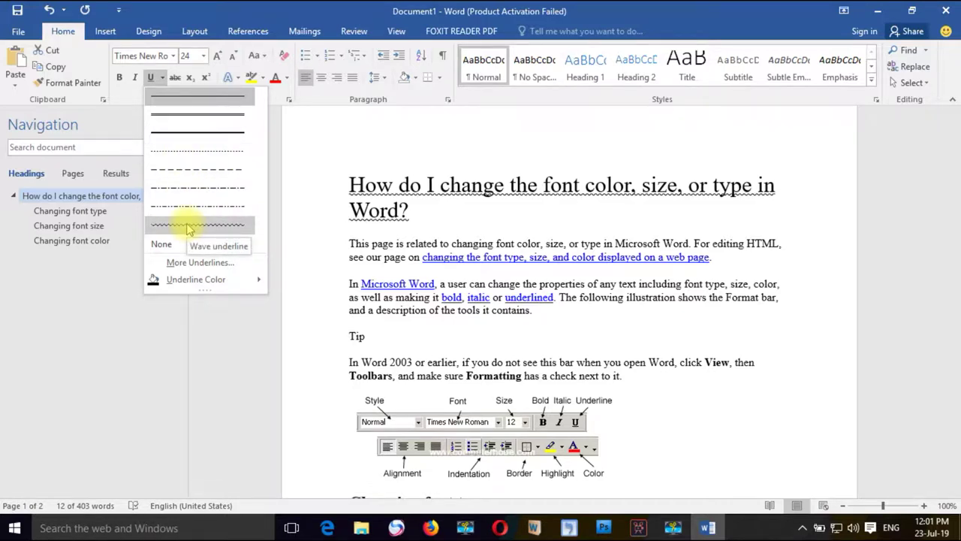
left_click(191, 129)
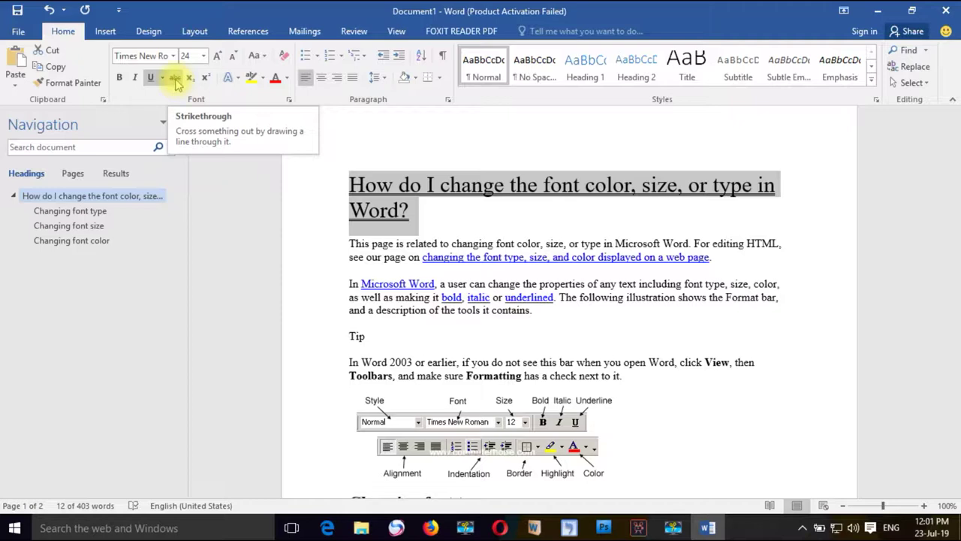
left_click(175, 78)
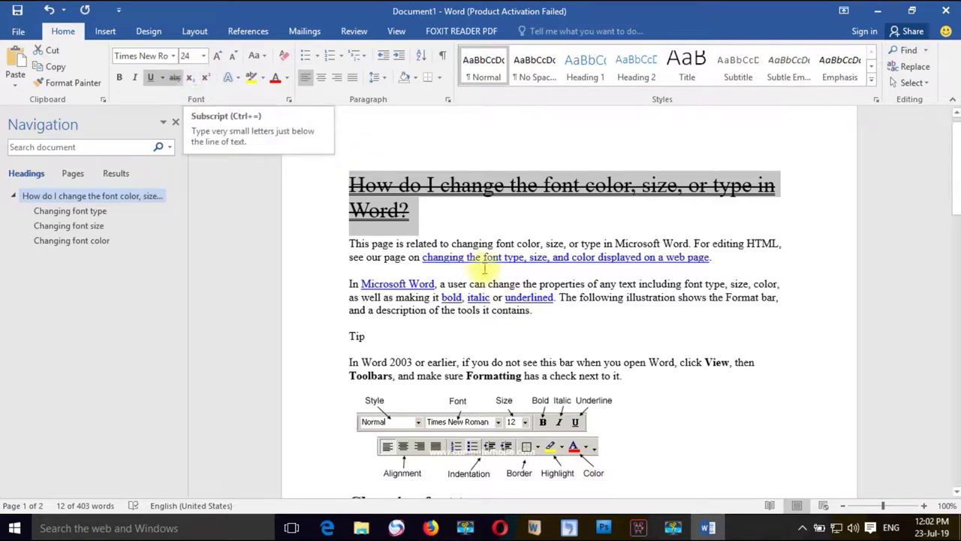
Step: Start a new line directly after the title's 'Word?'
left_click(435, 220)
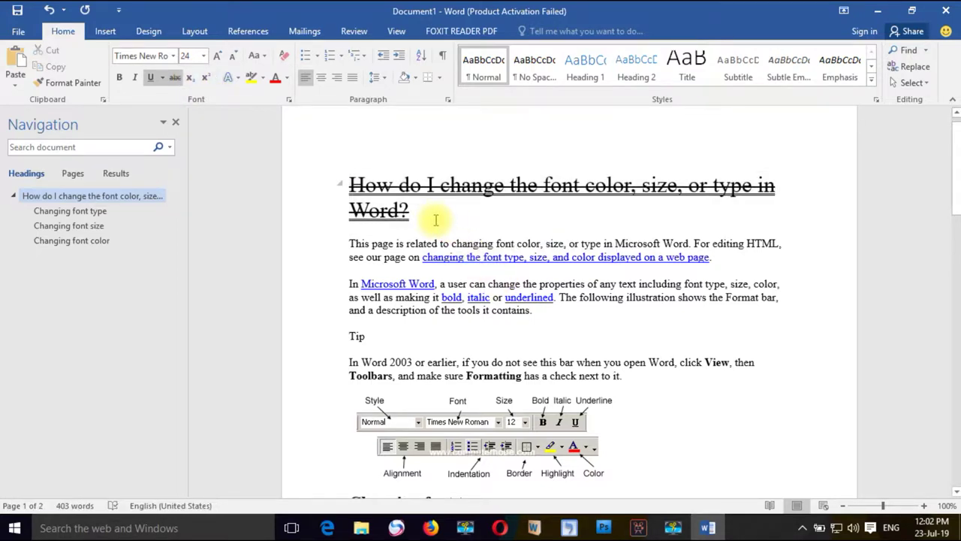
key("Return")
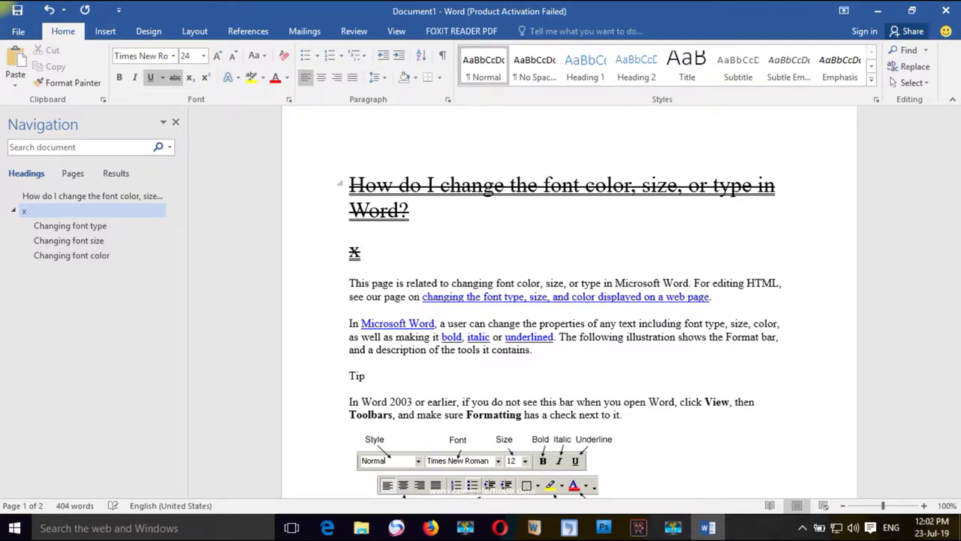
Step: Turn off strikethrough and type x followed by a subscript 1
left_click(175, 78)
type("d")
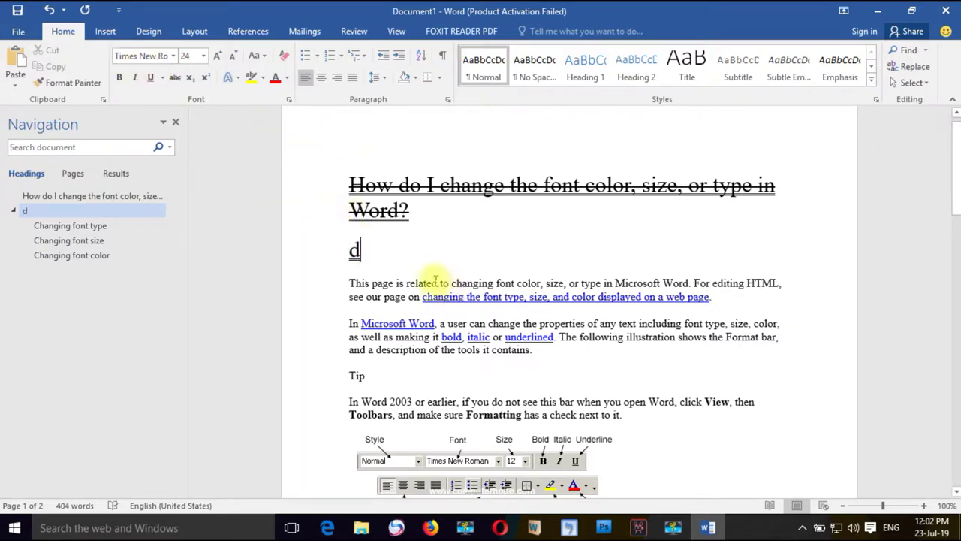
left_click(369, 249)
key("BackSpace")
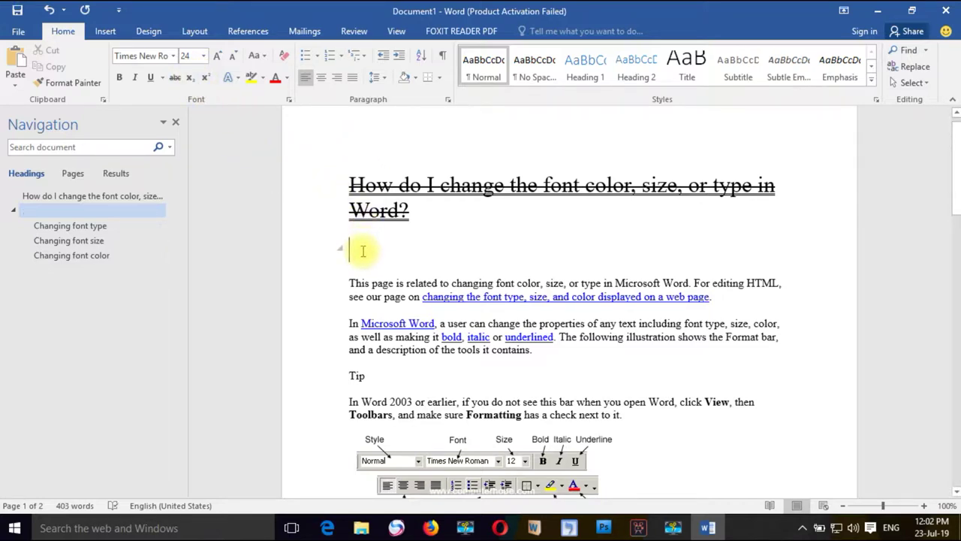
type("x")
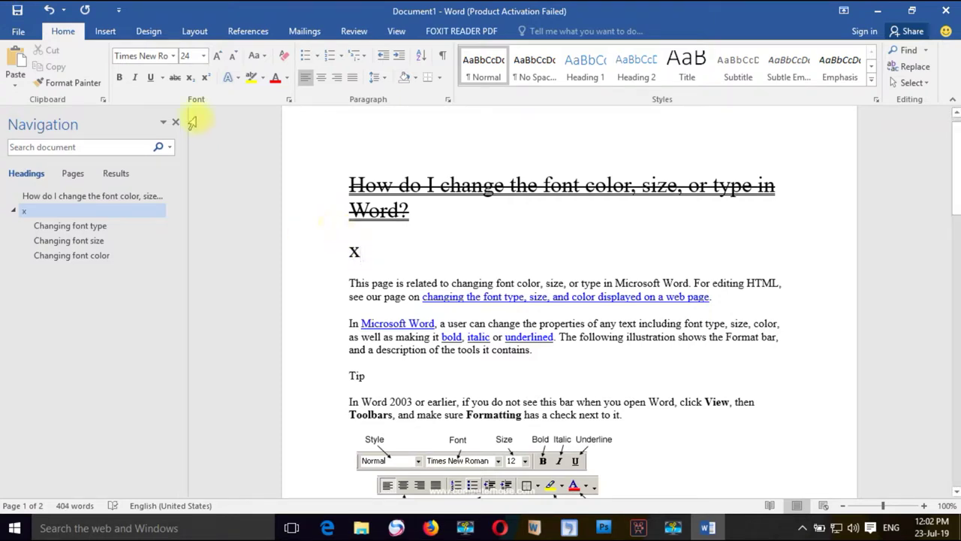
left_click(189, 78)
type("1")
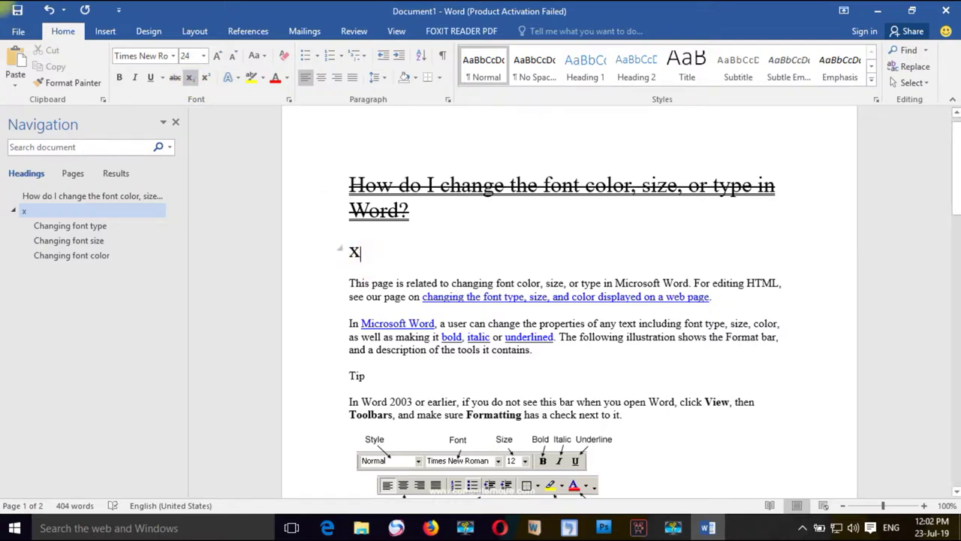
type("+")
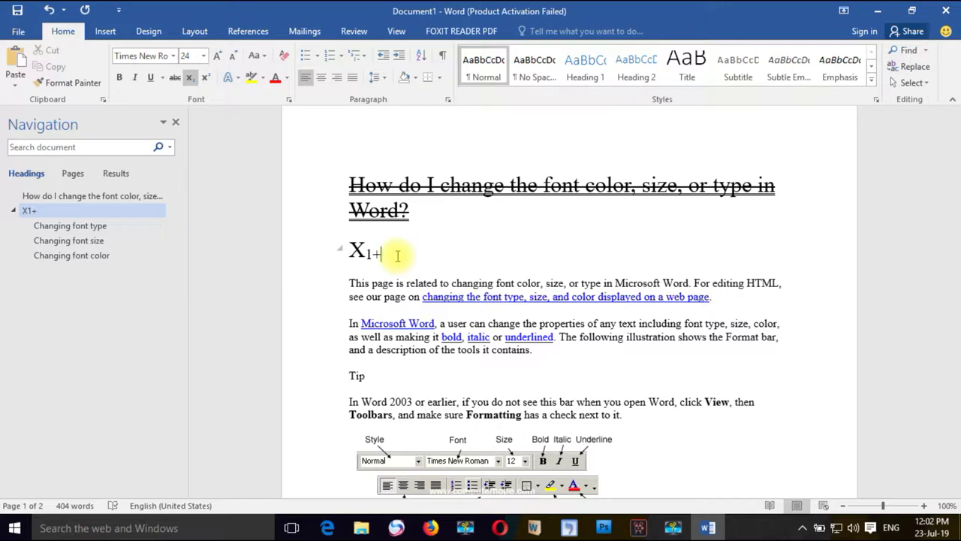
key("BackSpace")
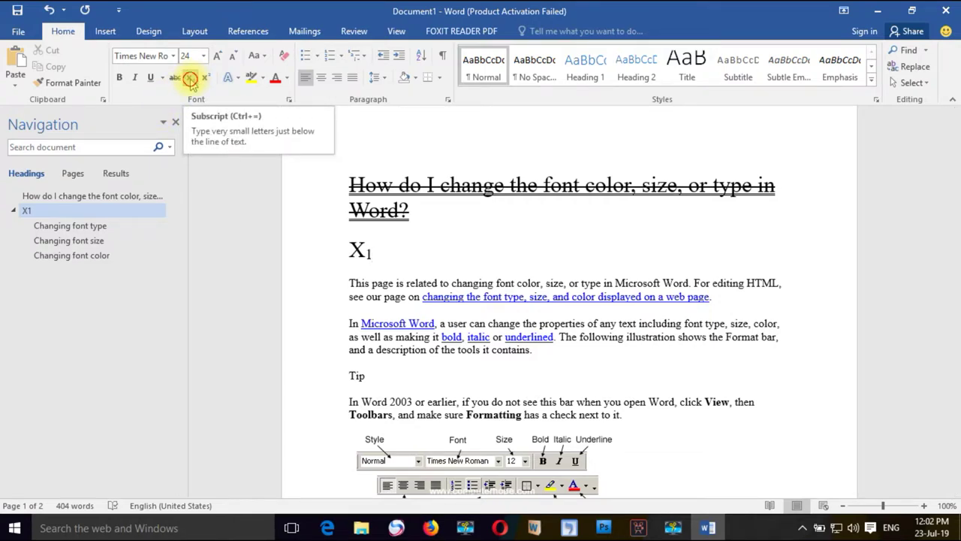
Step: Continue with '+x', a subscript 2, and a normal trailing '+'
left_click(189, 78)
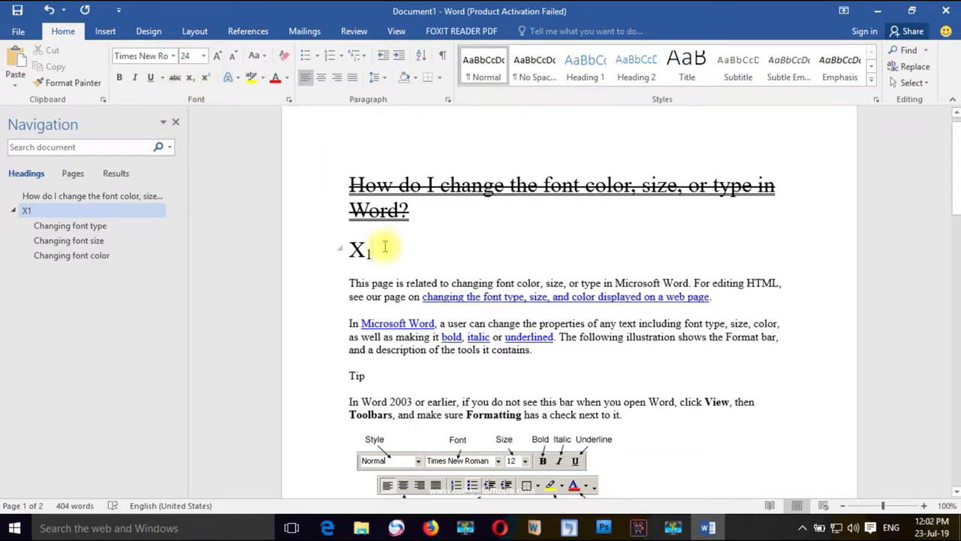
type("+")
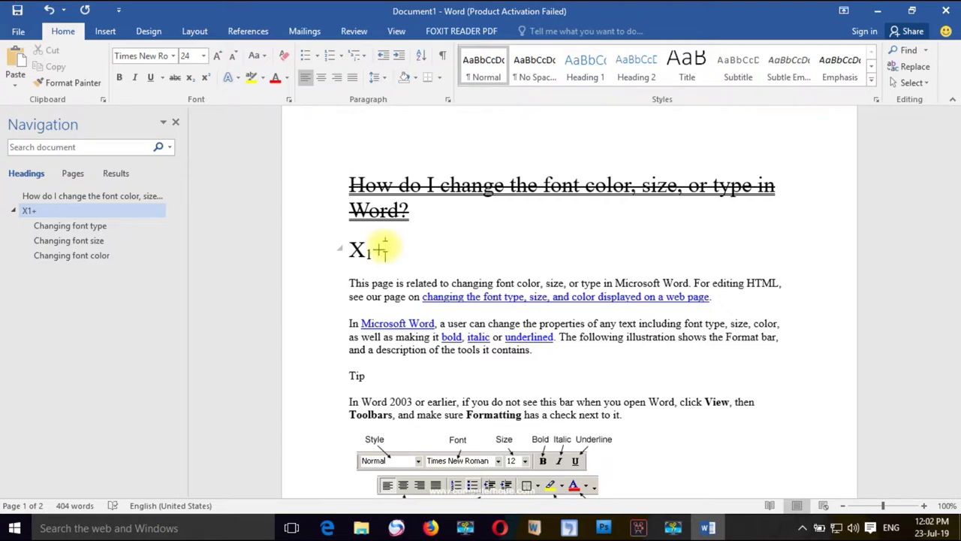
type("x")
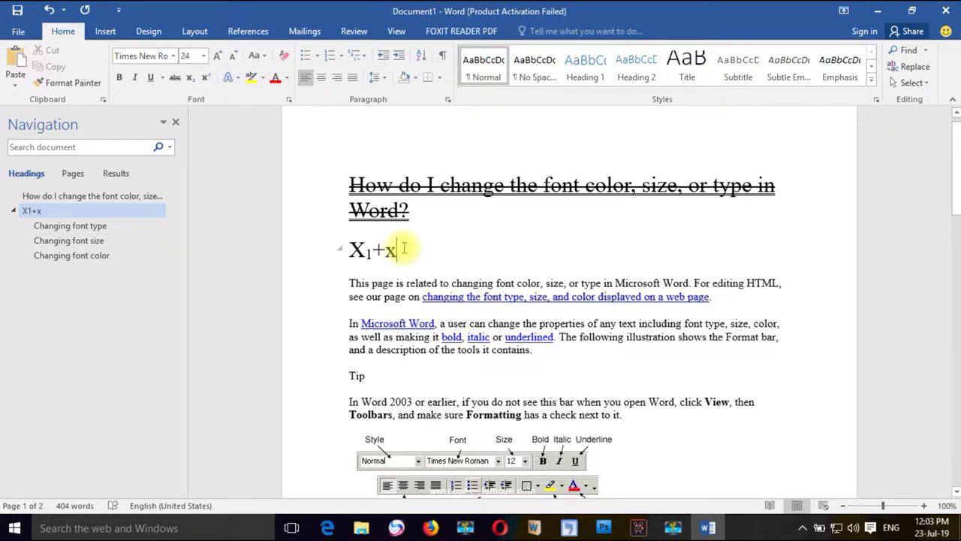
key("BackSpace")
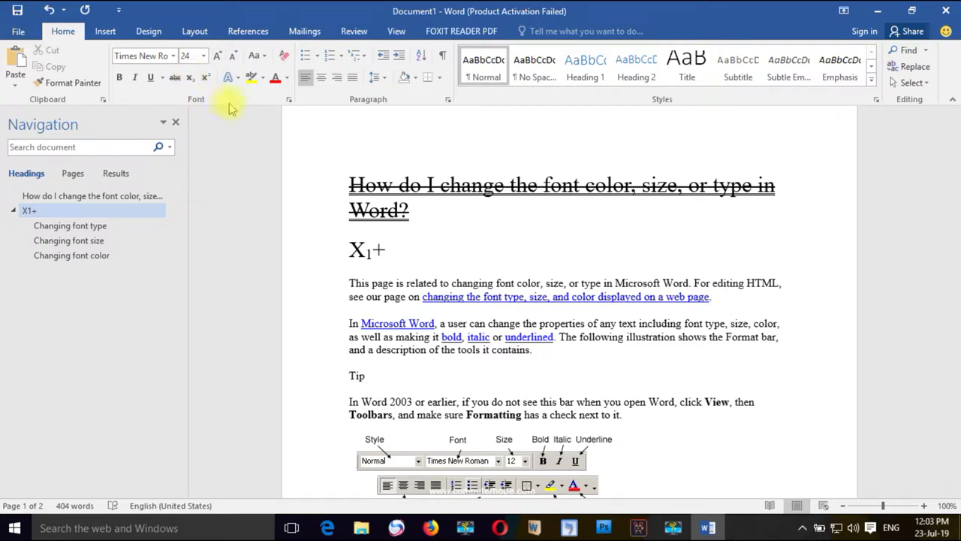
type("x")
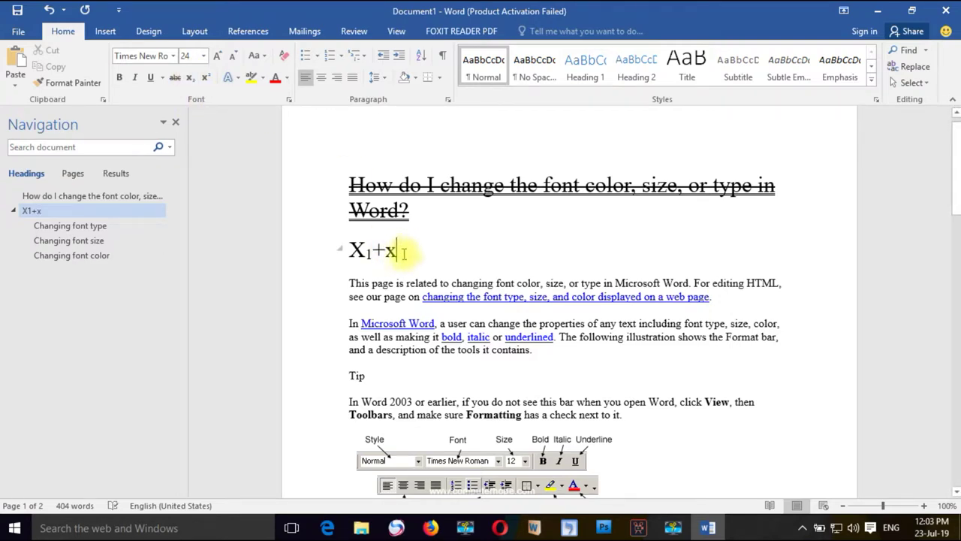
left_click(190, 79)
type("2")
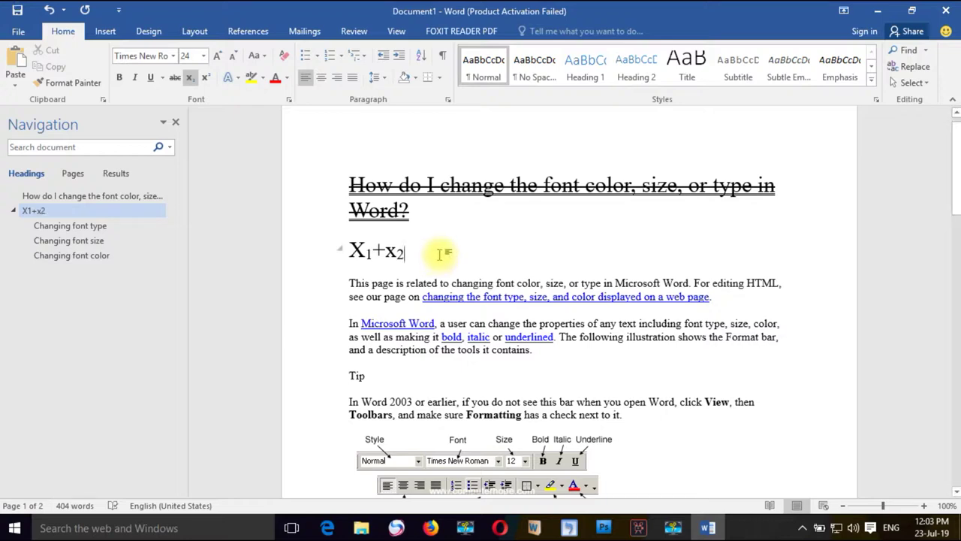
left_click(190, 78)
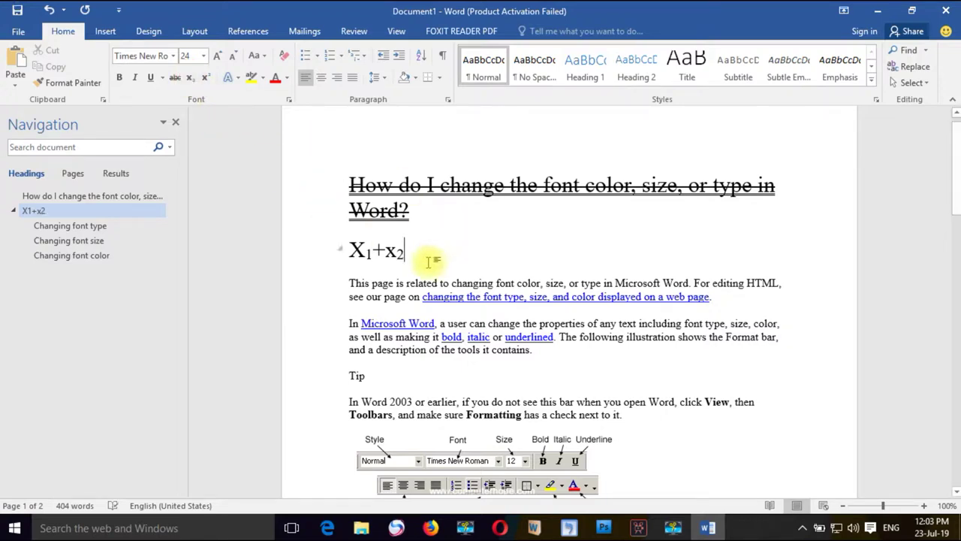
type("+")
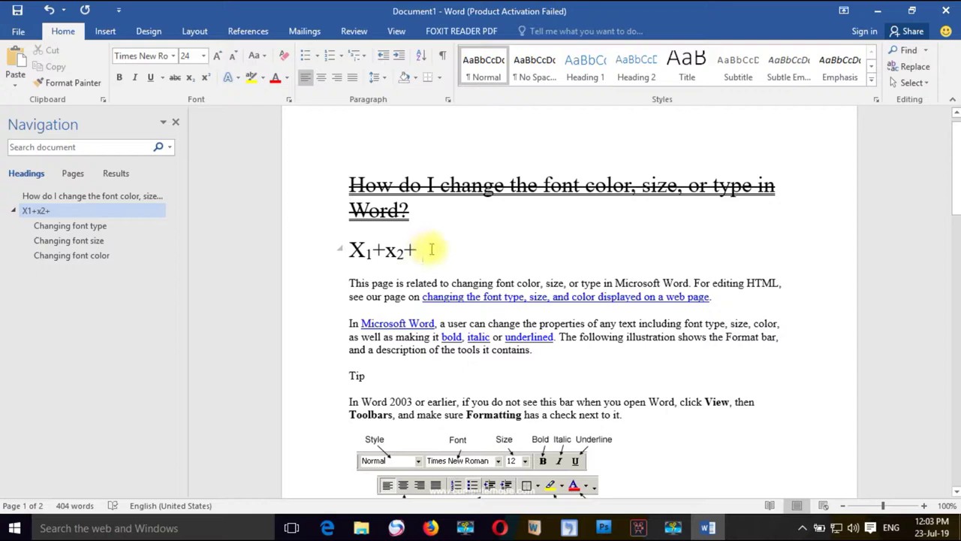
Step: On a new line, type x with superscript 3, then '+x'
key("Return")
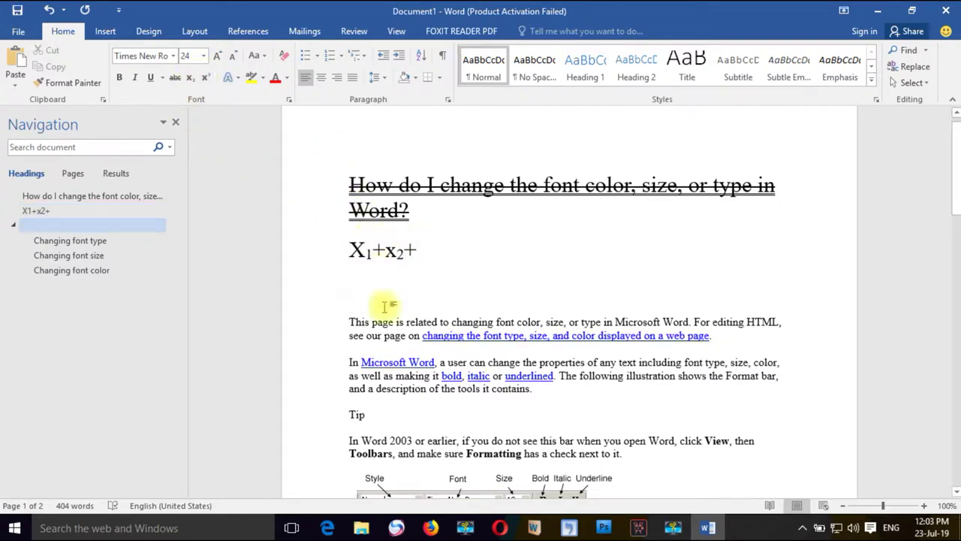
type("x")
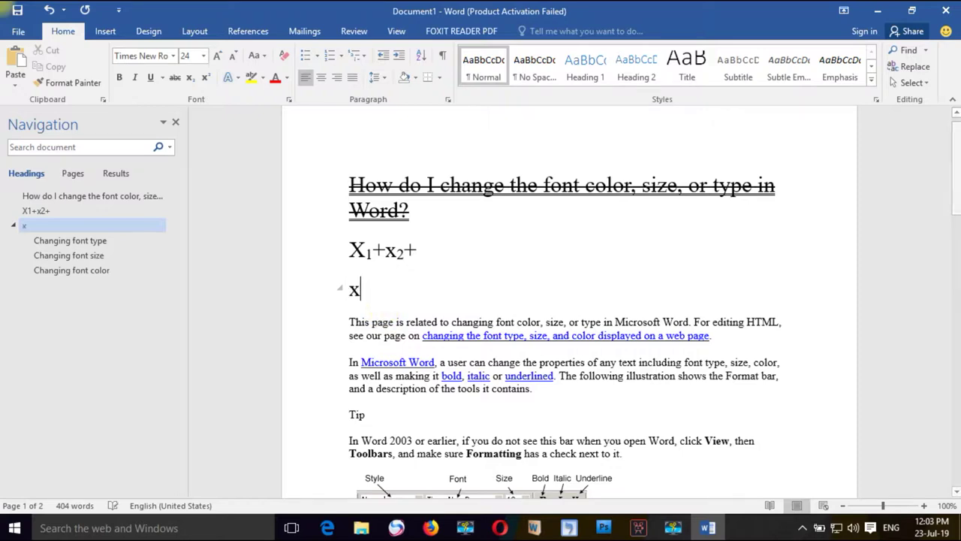
left_click(205, 78)
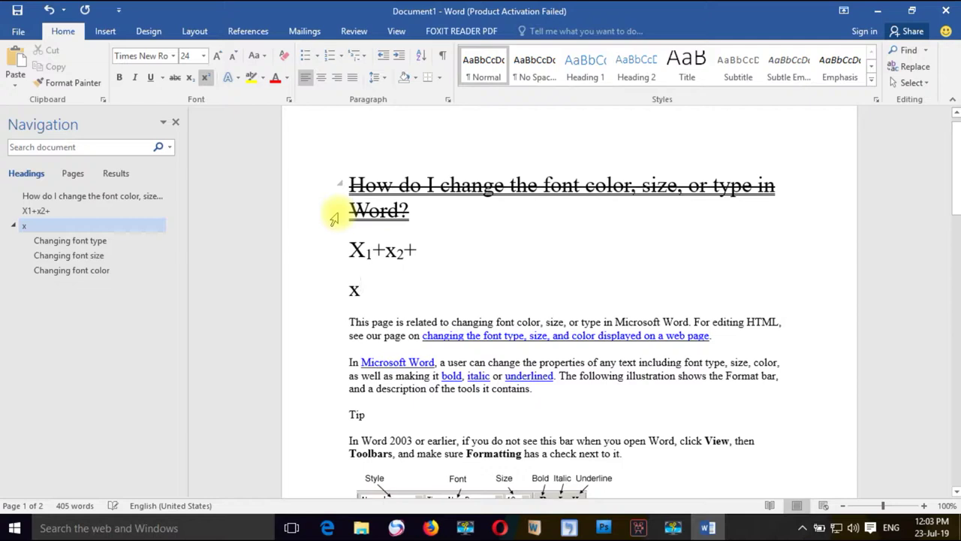
type("3")
left_click(207, 78)
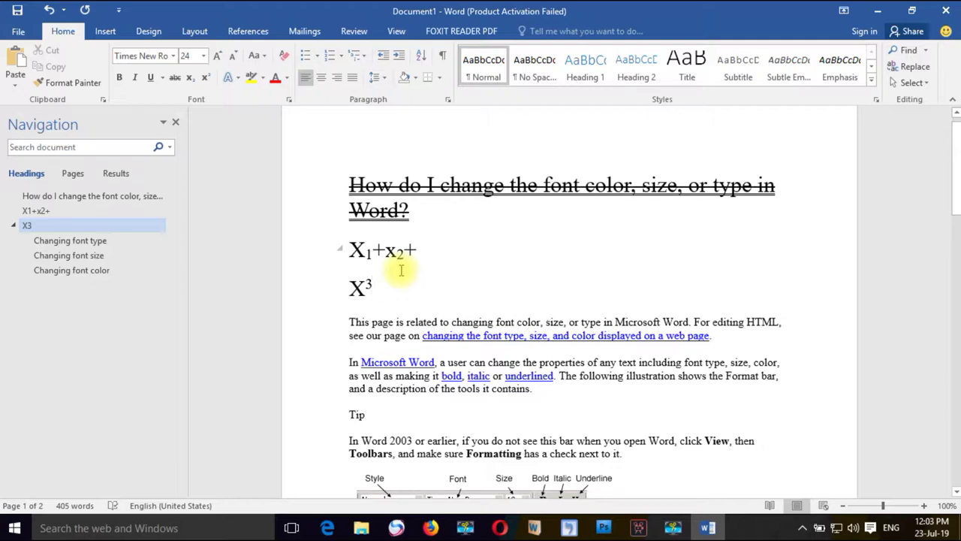
type("+")
left_click(206, 78)
type("x")
Step: Add superscript 2, then '+x' with superscript 1, and finish with '+1'
left_click(206, 78)
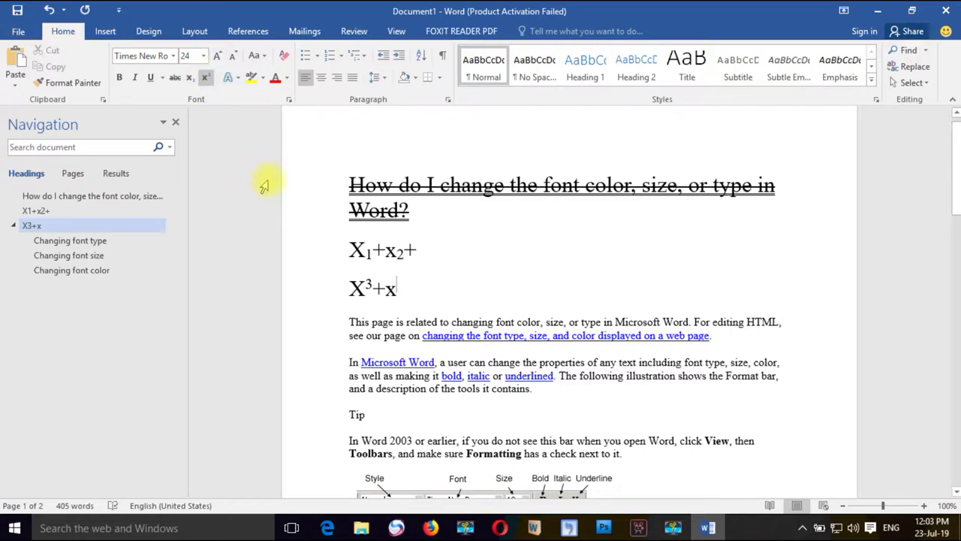
type("2")
left_click(206, 78)
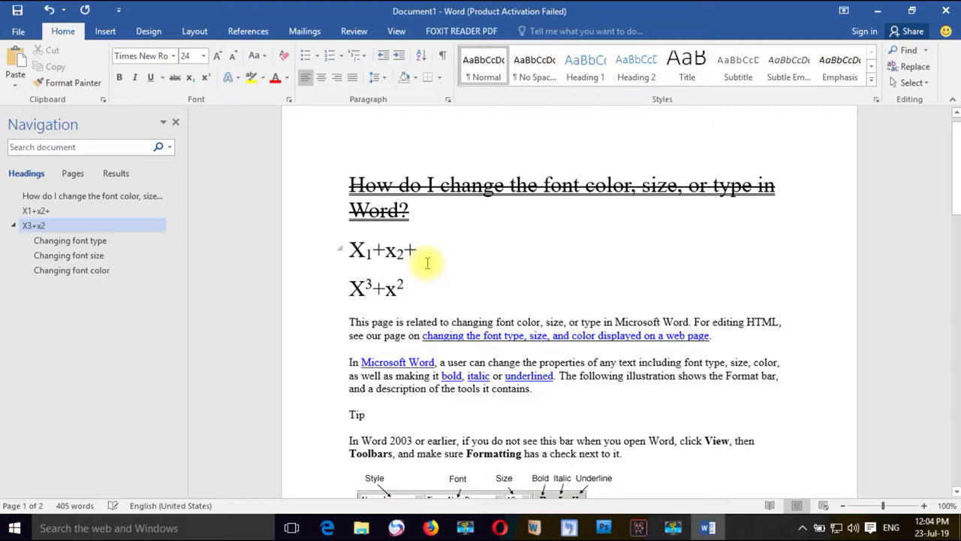
type("+")
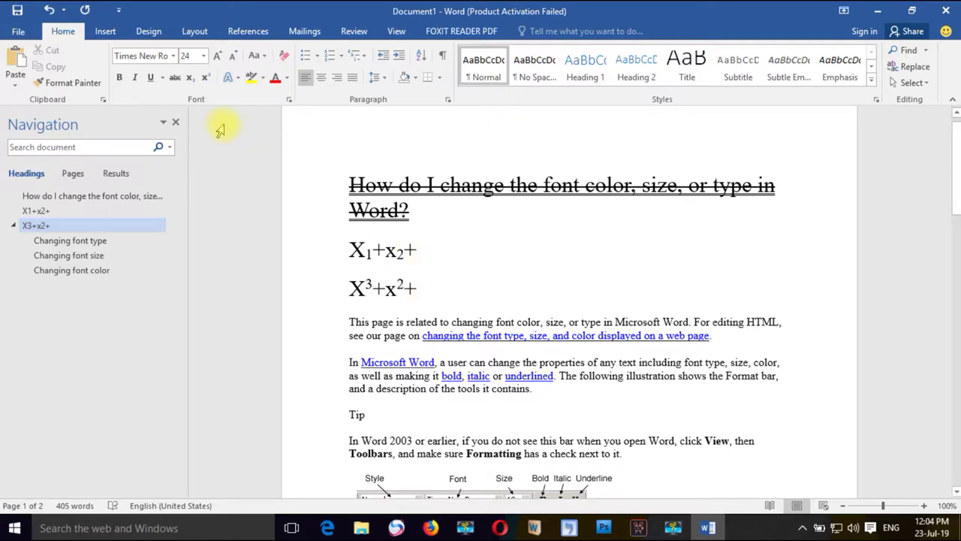
type("x")
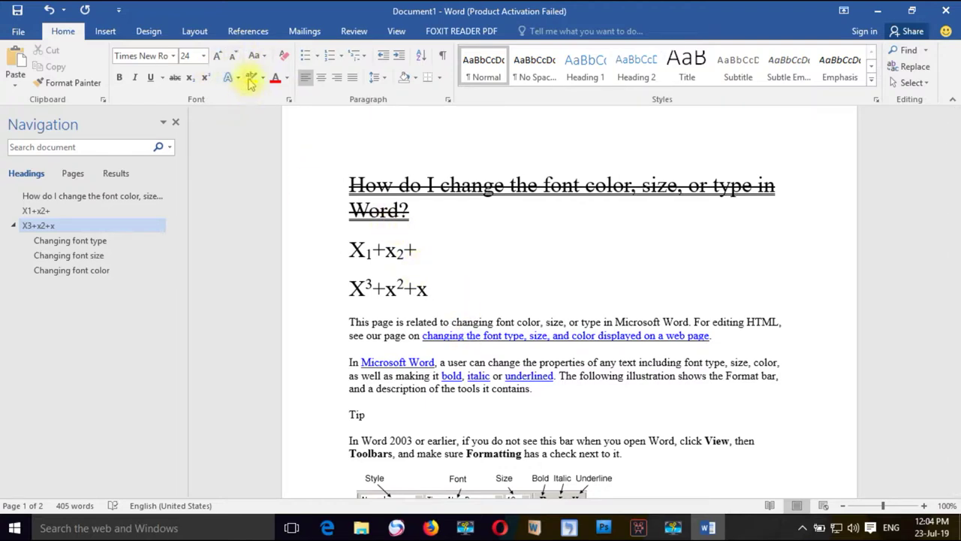
left_click(206, 78)
type("1")
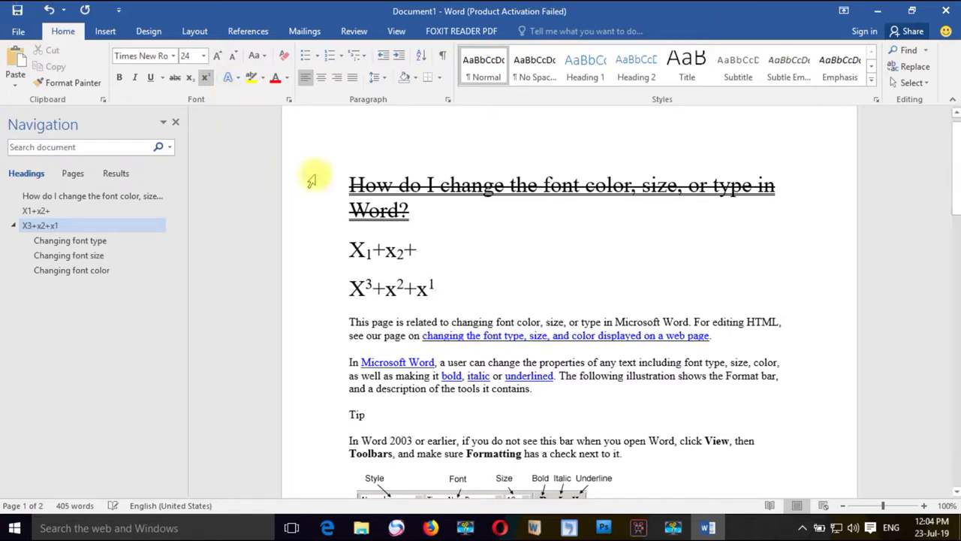
left_click(207, 79)
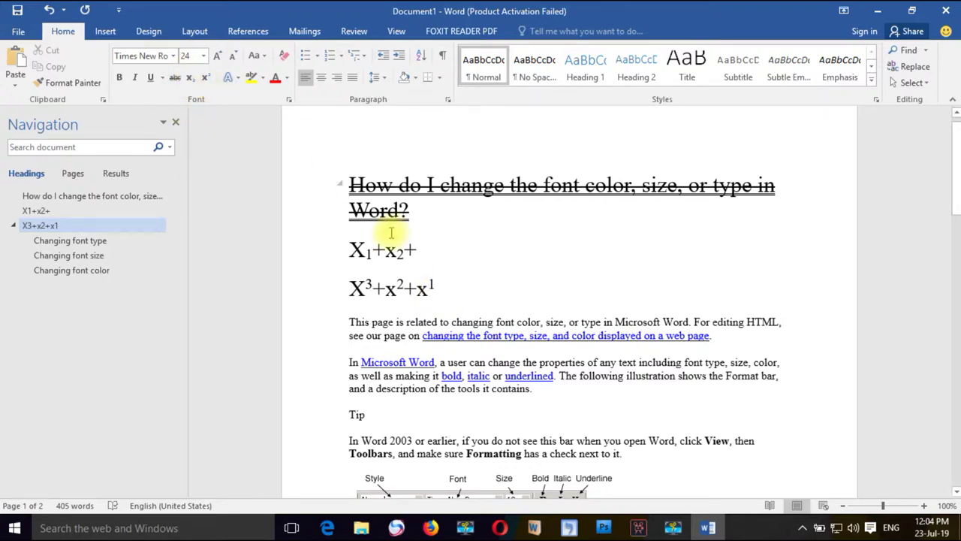
type("+")
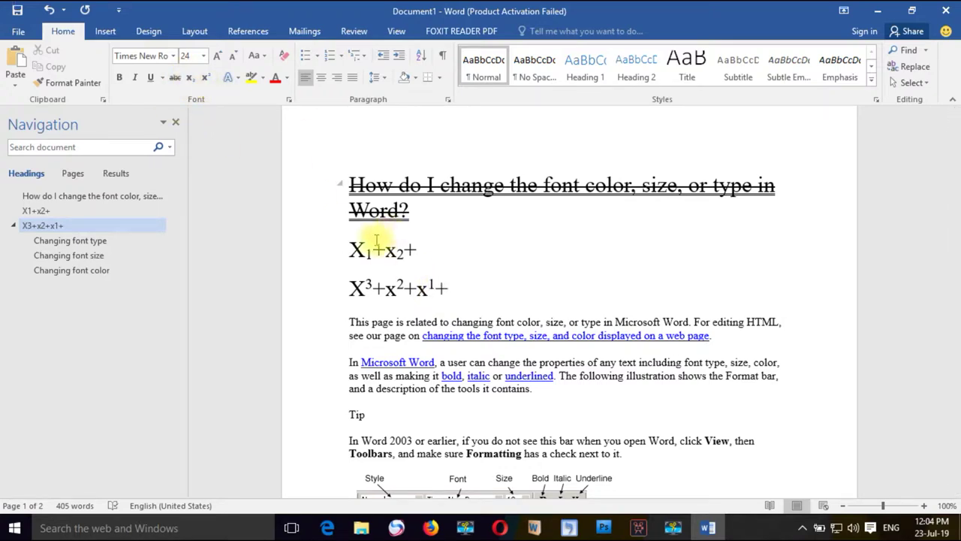
type("1=0")
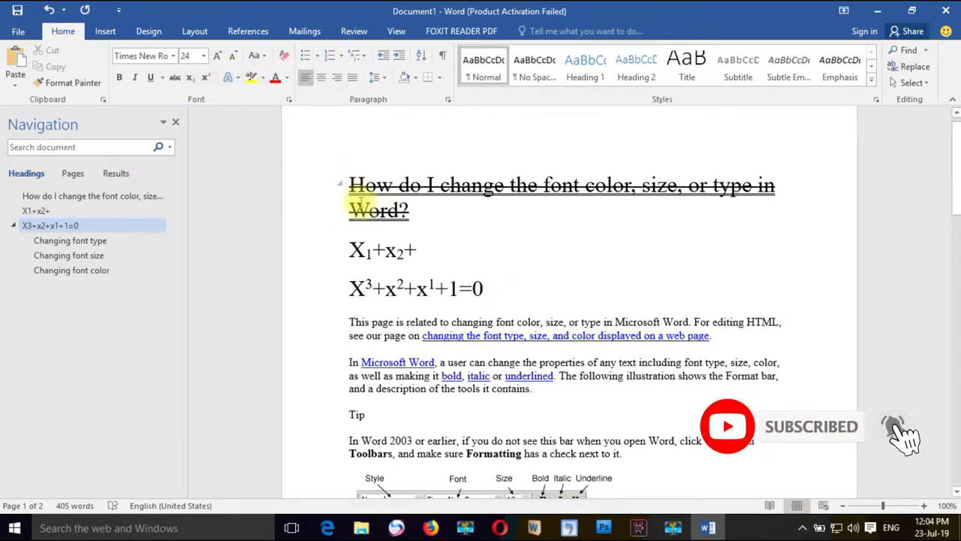
left_click(350, 322)
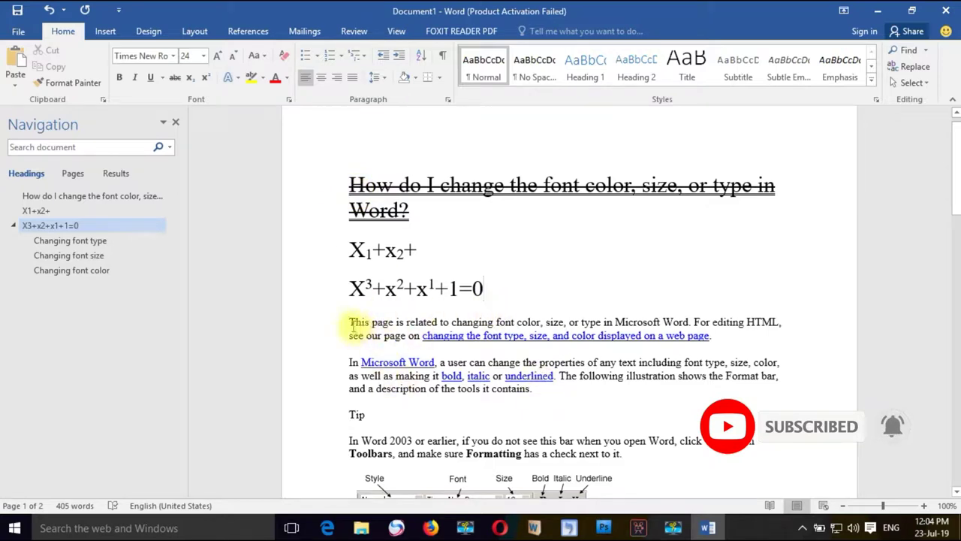
Step: Break the paragraph after 'color' and give that line the orange, darker-outlined text effect
left_click_drag(413, 316, 494, 321)
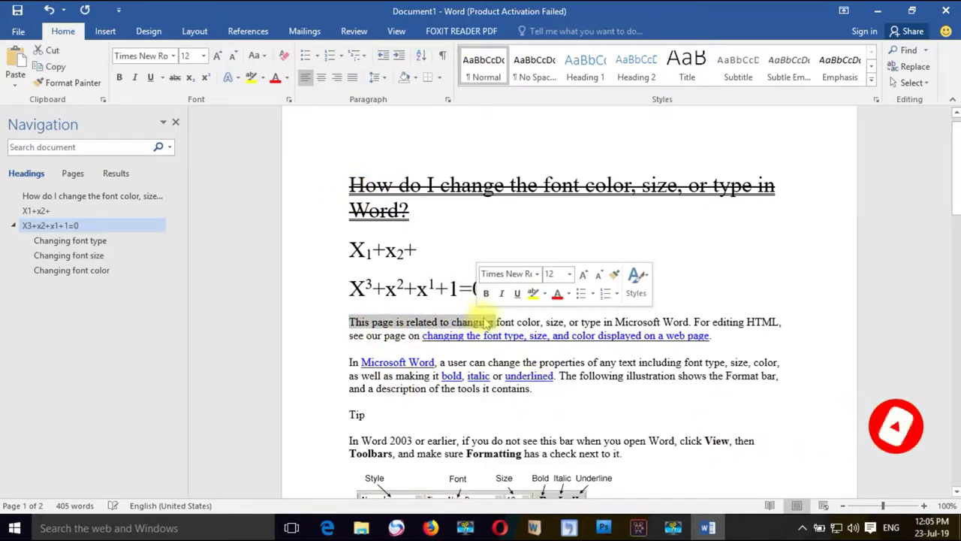
left_click(540, 322)
key("Return")
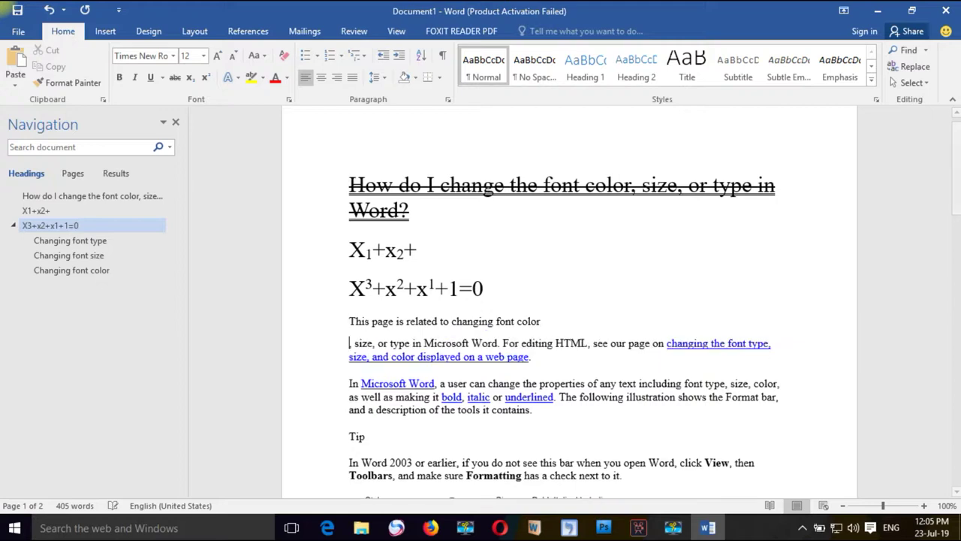
left_click_drag(542, 322, 347, 328)
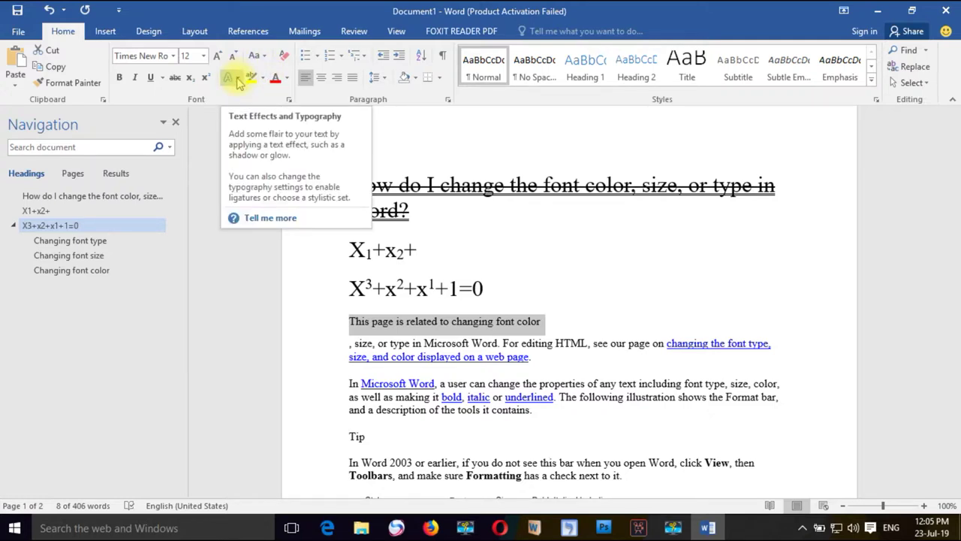
left_click(237, 79)
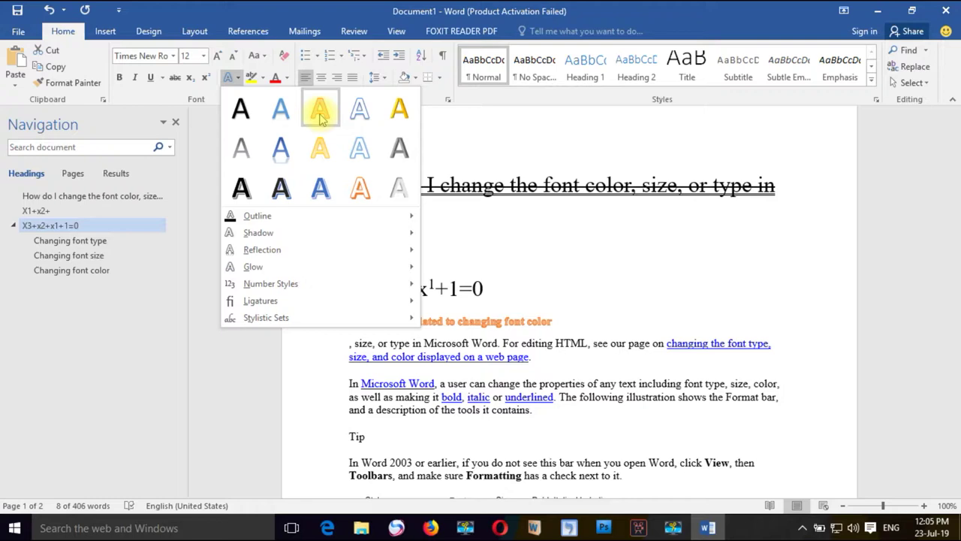
left_click(321, 120)
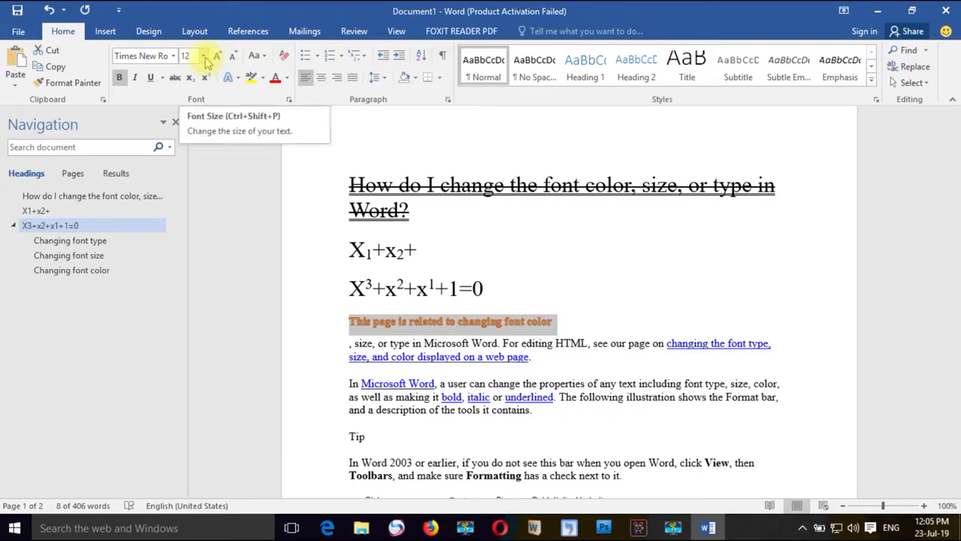
Step: Set the orange line to 36 pt, then adjust its size down to 26 pt
left_click(203, 55)
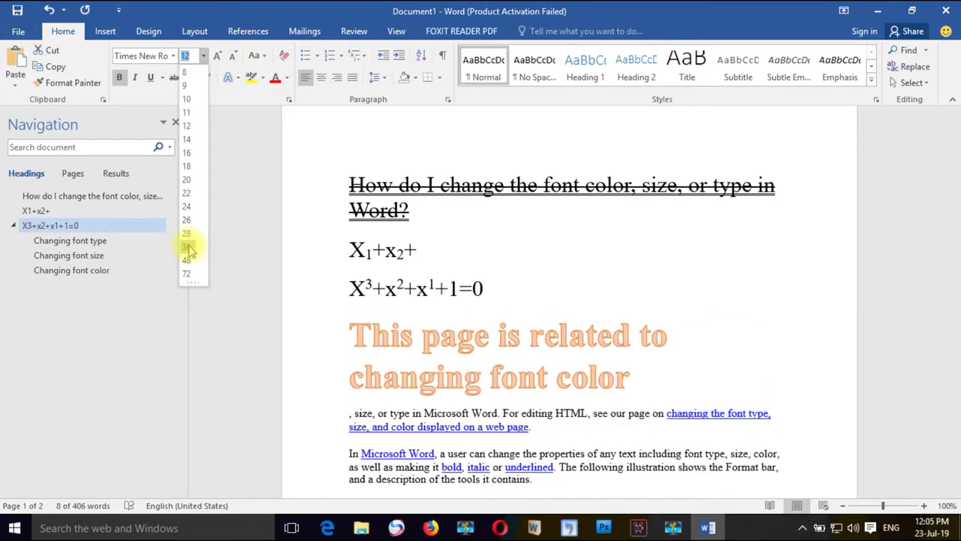
left_click(188, 248)
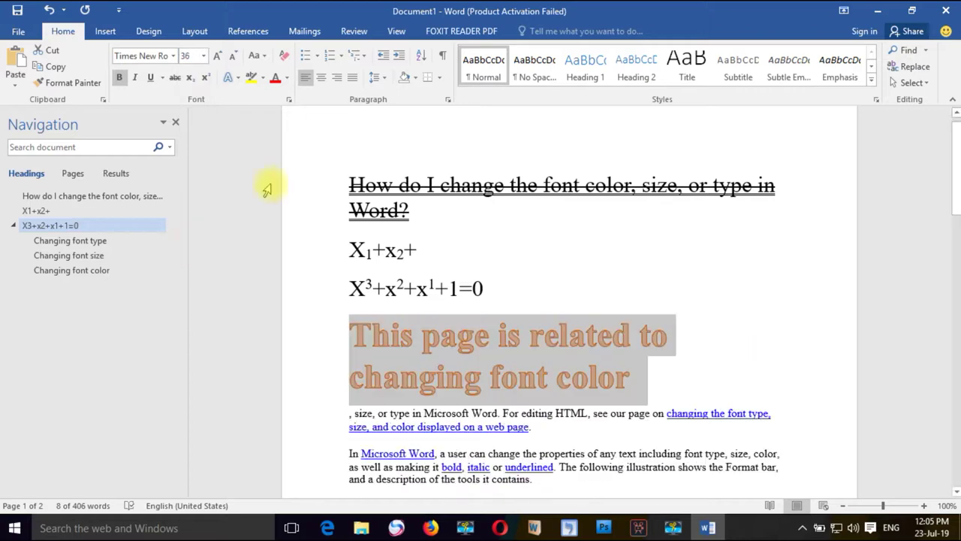
left_click(237, 56)
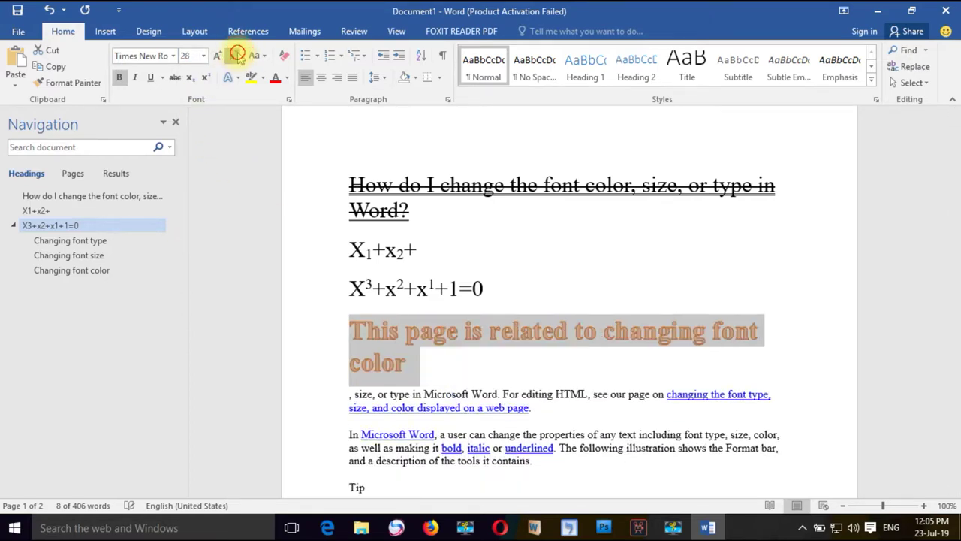
left_click(237, 56)
left_click(236, 57)
left_click(235, 56)
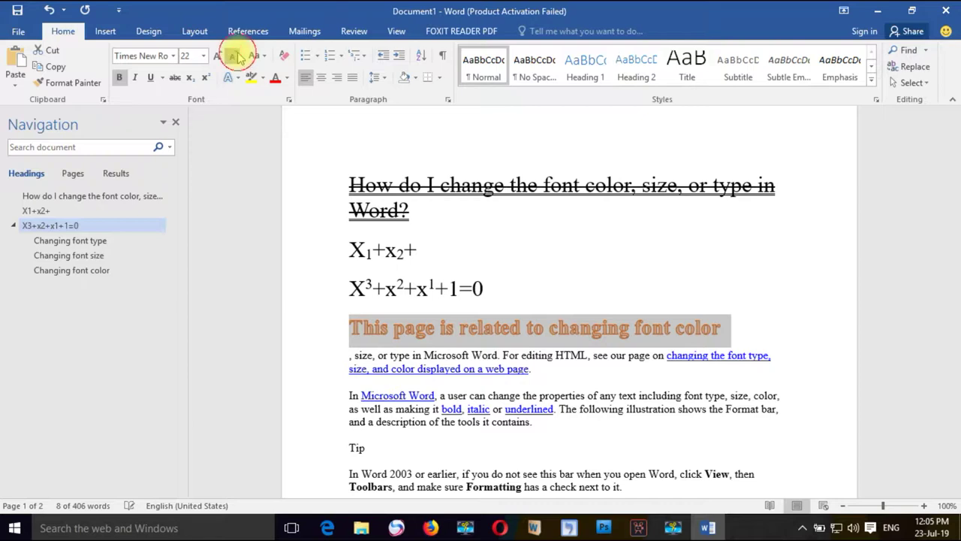
left_click(235, 56)
left_click(235, 56)
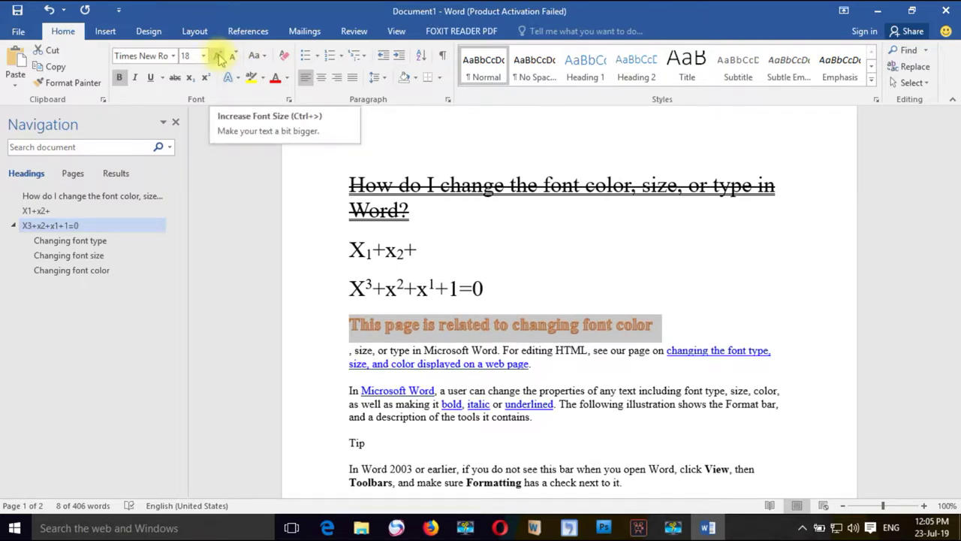
left_click(220, 57)
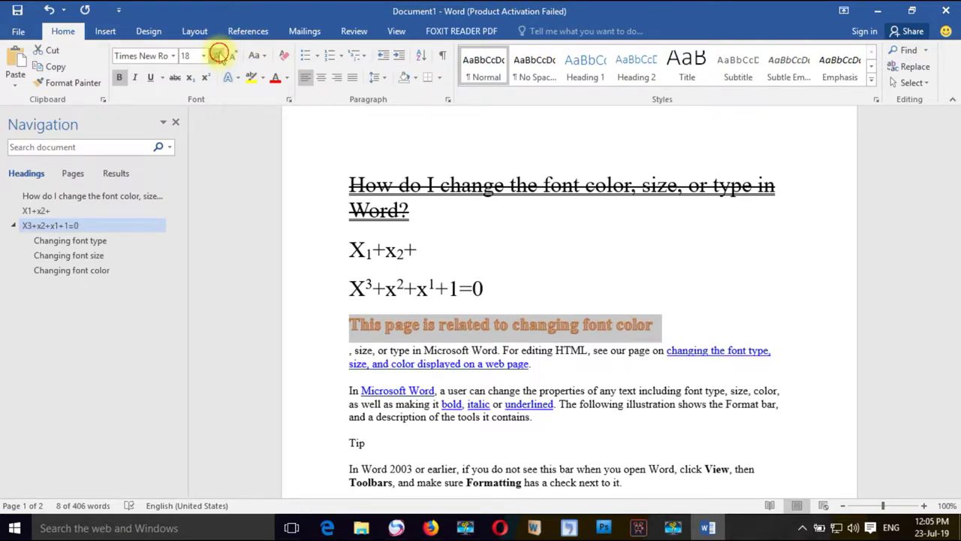
left_click(220, 57)
left_click(220, 57)
left_click(220, 57)
left_click(220, 58)
left_click(220, 57)
left_click(220, 57)
left_click(220, 57)
left_click(220, 57)
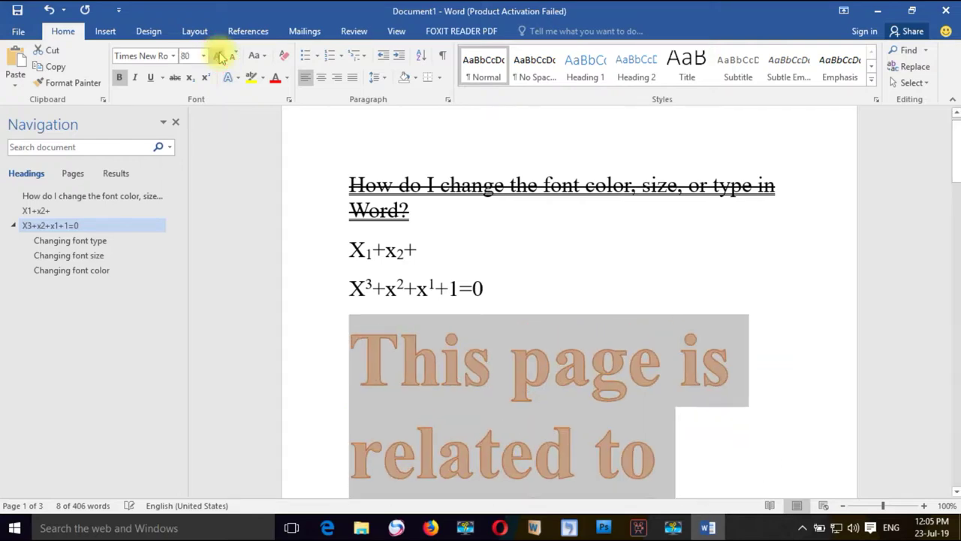
left_click(233, 56)
left_click(234, 55)
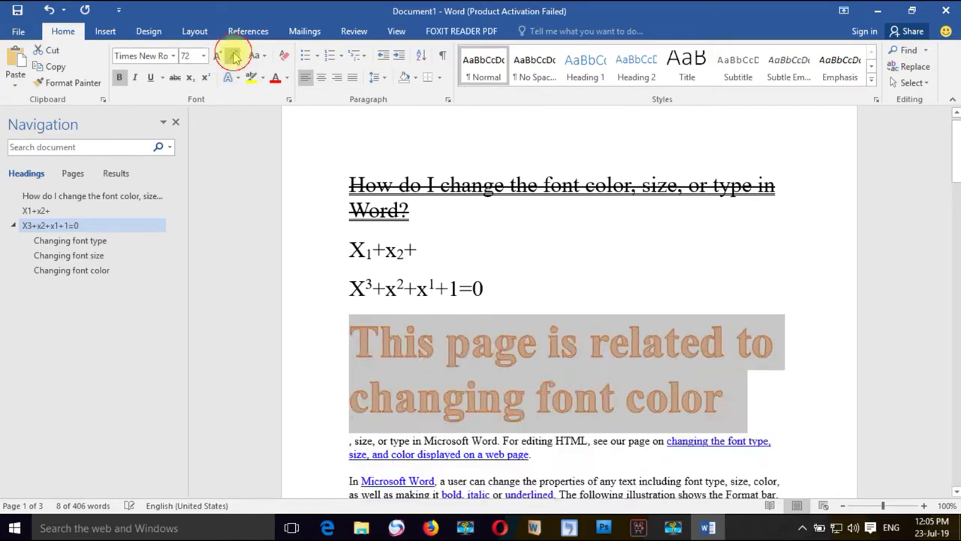
left_click(235, 56)
left_click(235, 56)
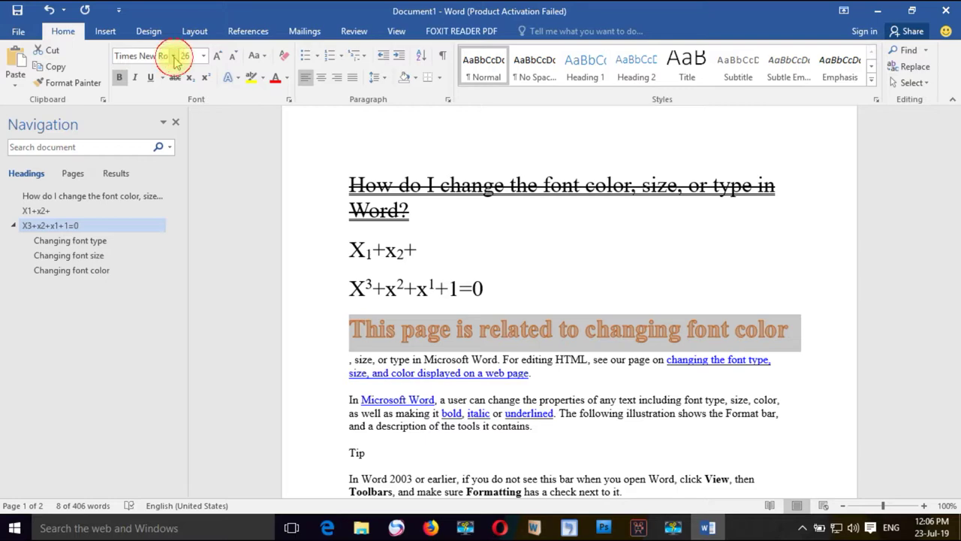
left_click(173, 56)
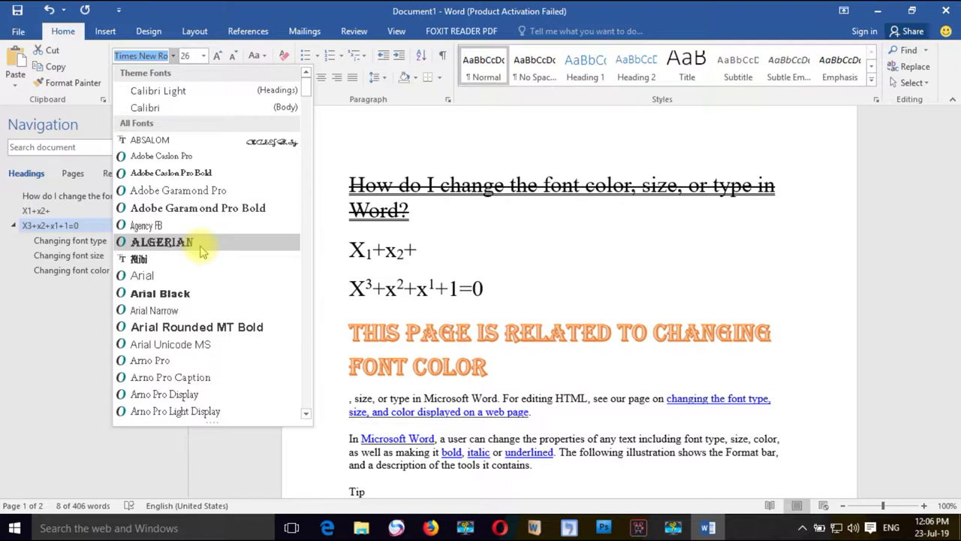
Step: Set the orange heading in Algerian, then try UPPERCASE and lowercase on it
left_click(200, 250)
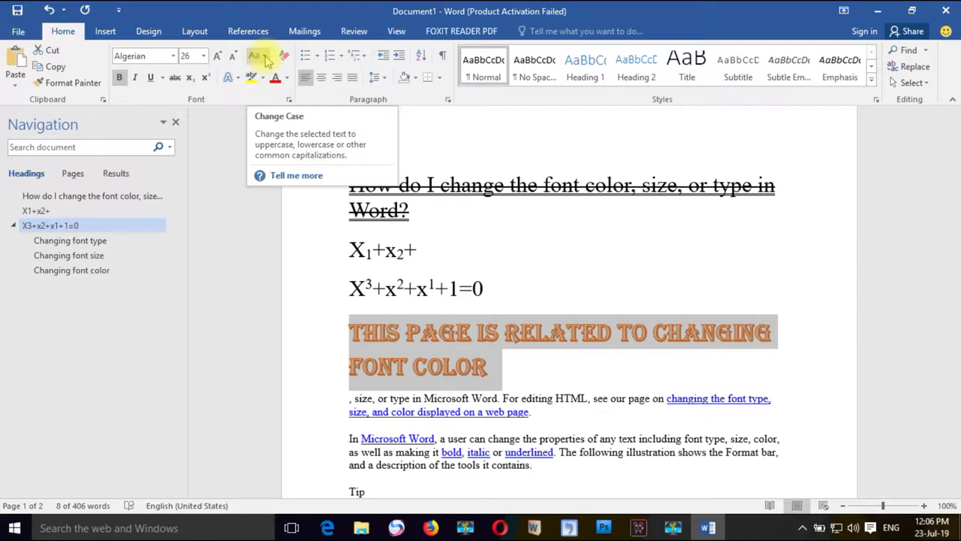
left_click(266, 58)
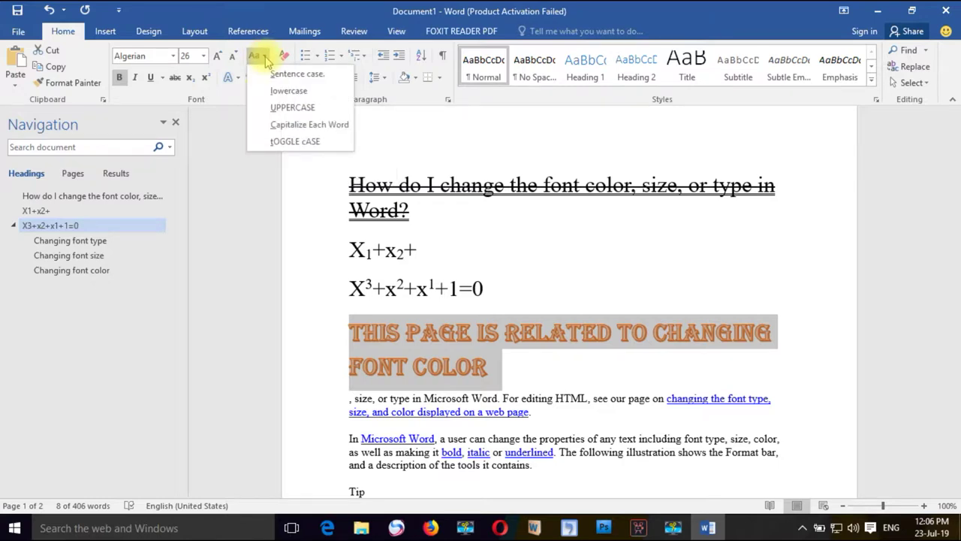
left_click(281, 106)
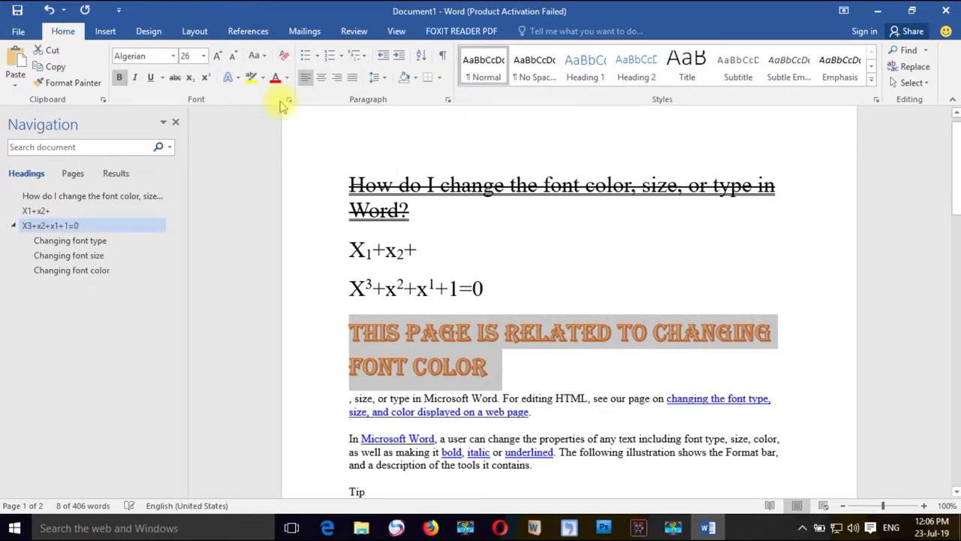
left_click(265, 59)
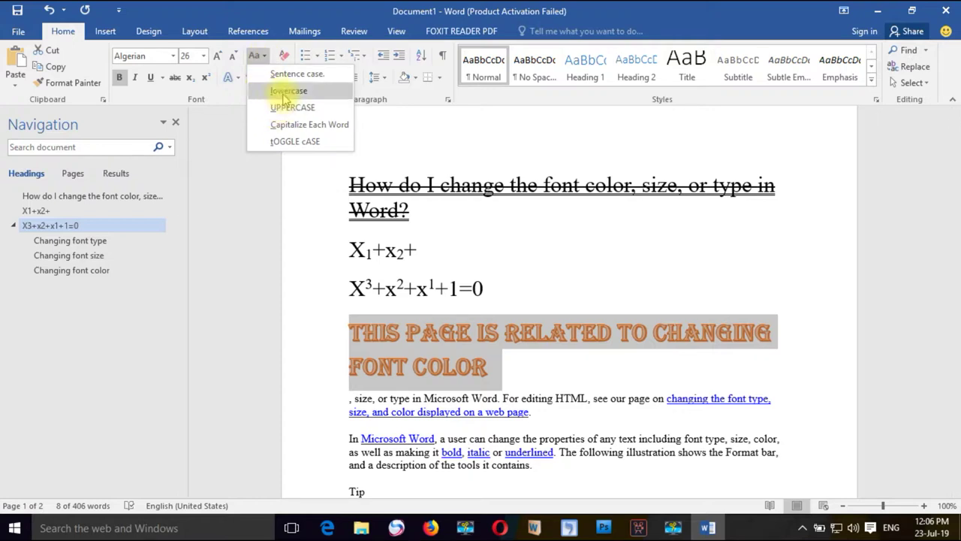
left_click(284, 92)
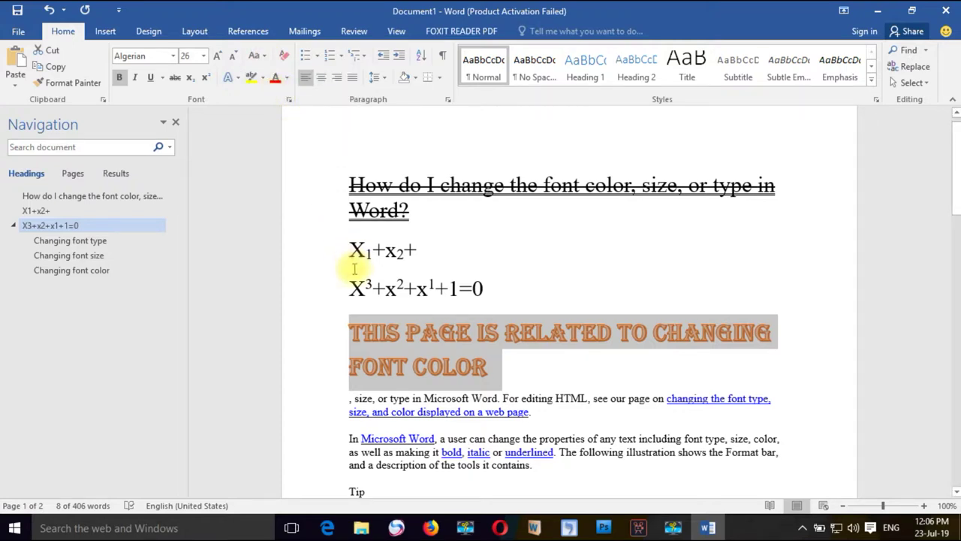
left_click(466, 376)
Step: Select the paragraph's opening words up to 'editing' and grow them to 36 pt
mouse_move(488, 368)
left_mouse_down()
mouse_move(348, 315)
mouse_move(350, 331)
left_mouse_up()
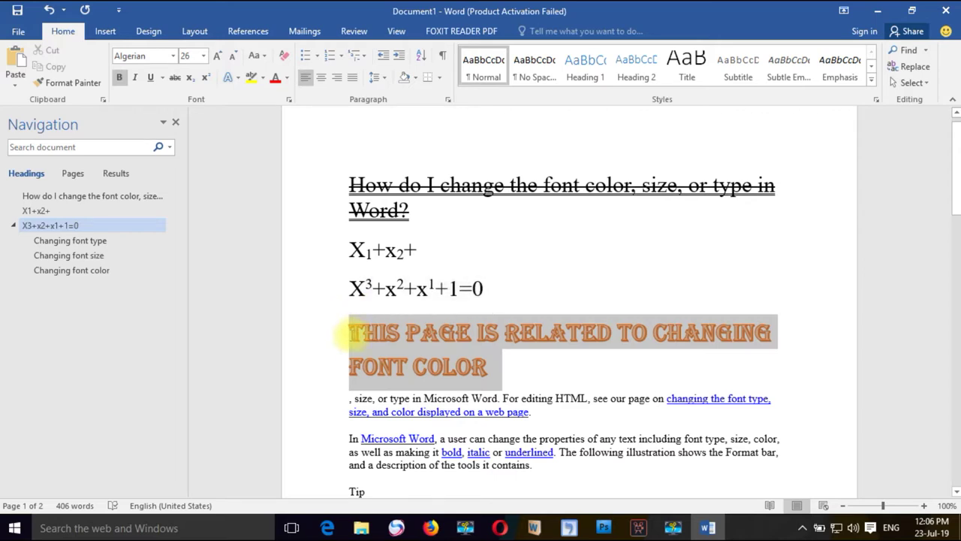
left_click(475, 398)
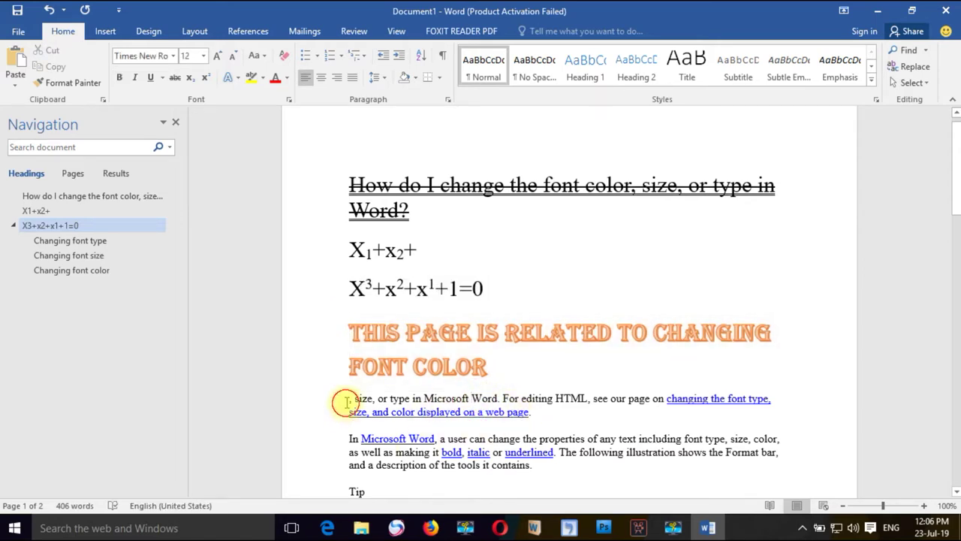
left_click_drag(336, 399, 540, 411)
left_click(546, 387)
left_click(547, 397, "shift")
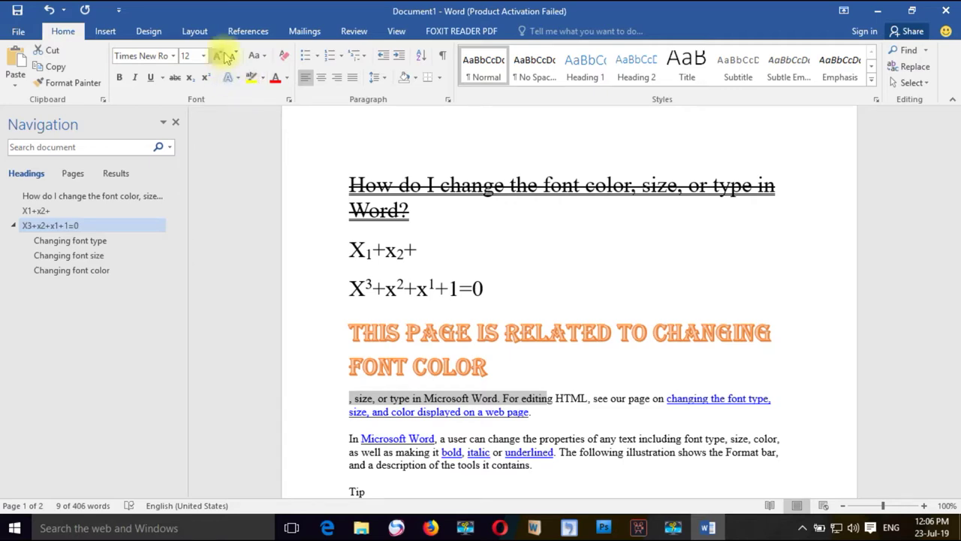
left_click(220, 55)
left_click(220, 55)
left_click(219, 55)
left_click(220, 55)
left_click(220, 55)
left_click(220, 54)
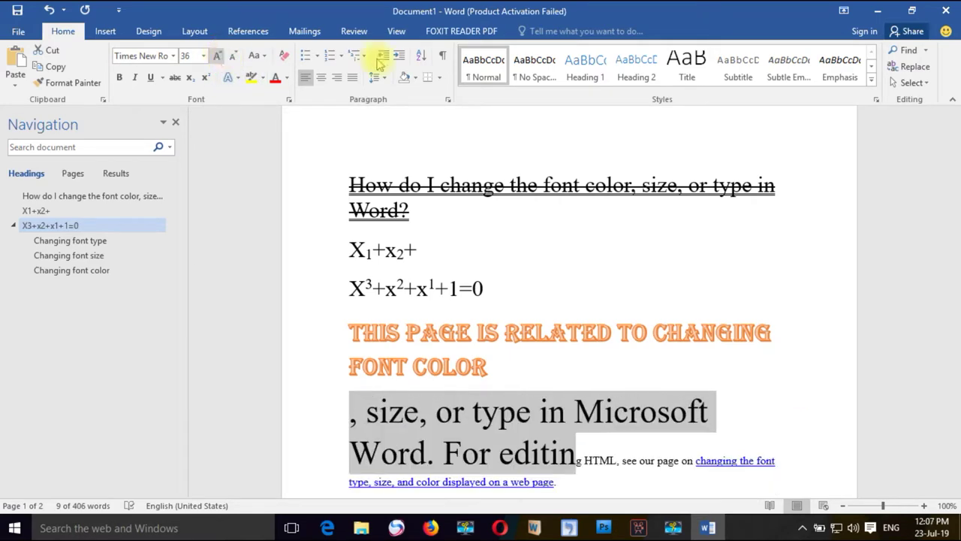
Step: Try UPPERCASE and lowercase on the selection, then apply Capitalize Each Word
left_click(263, 59)
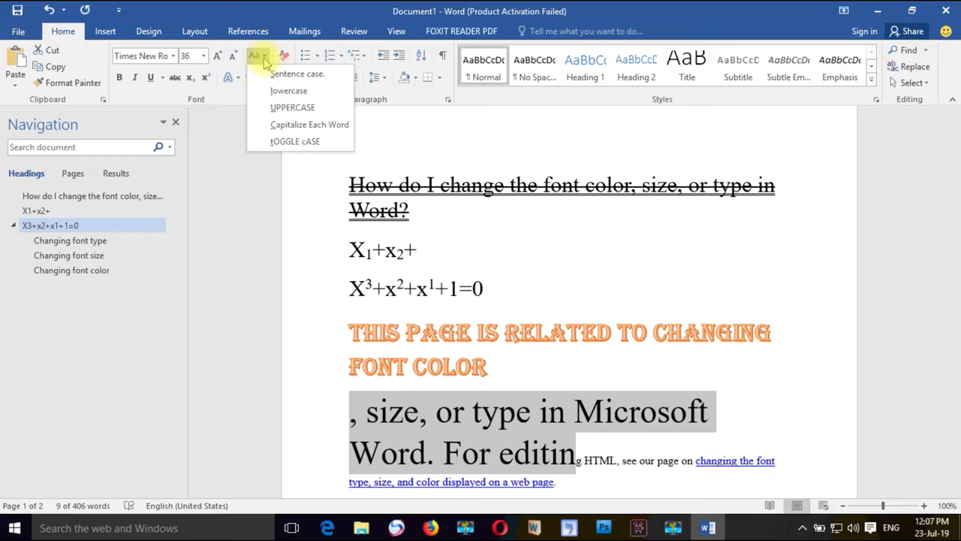
left_click(282, 103)
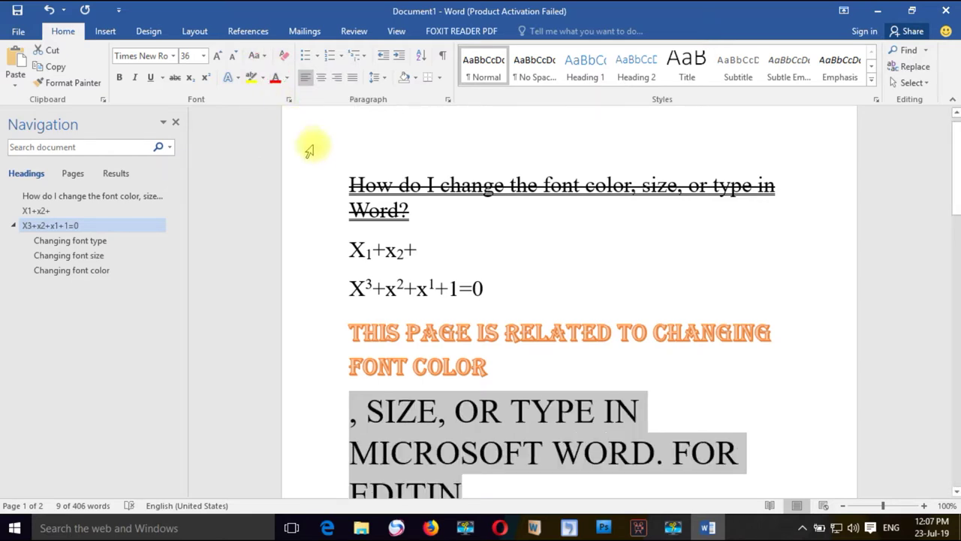
left_click(264, 59)
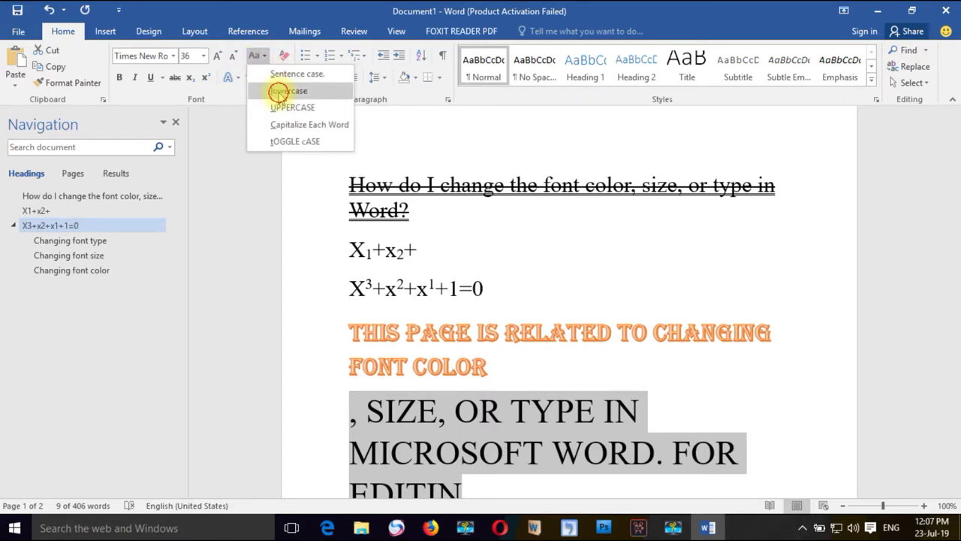
left_click(277, 90)
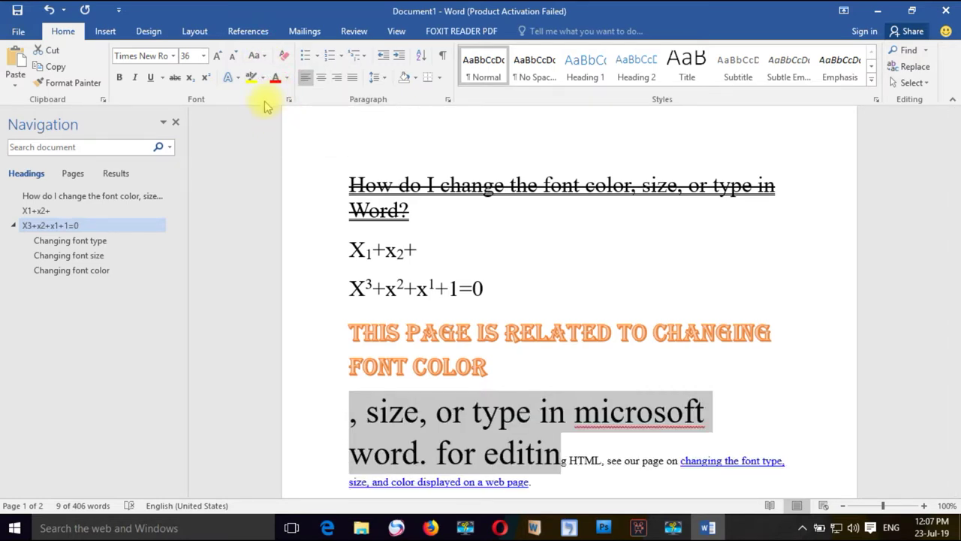
left_click(259, 60)
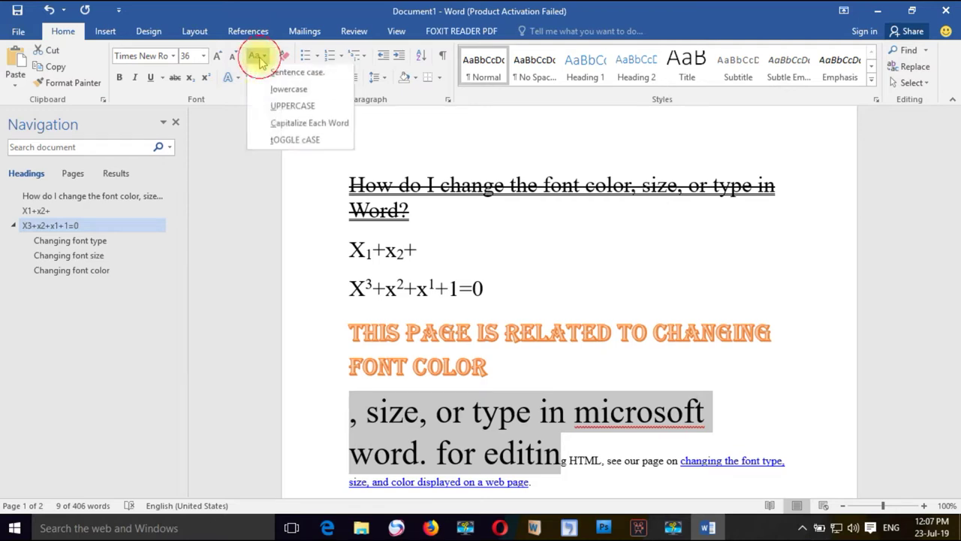
left_click(283, 128)
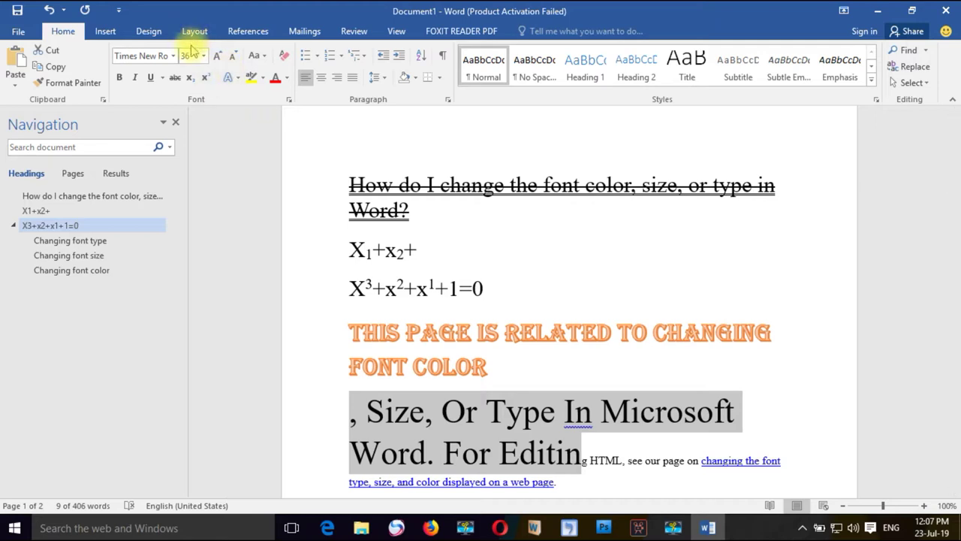
Step: Color the 36-point capitalized text red and highlight it in dark blue
left_click(286, 78)
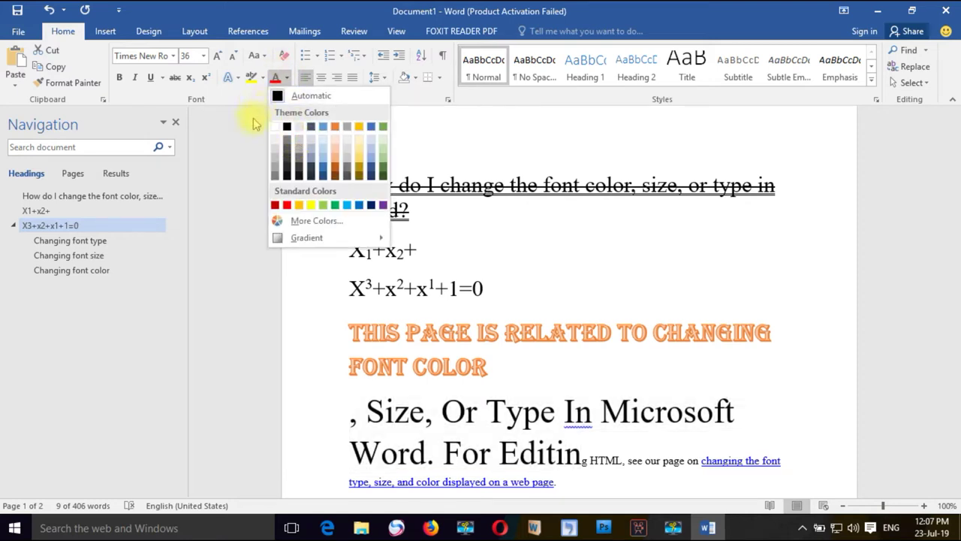
left_click(275, 81)
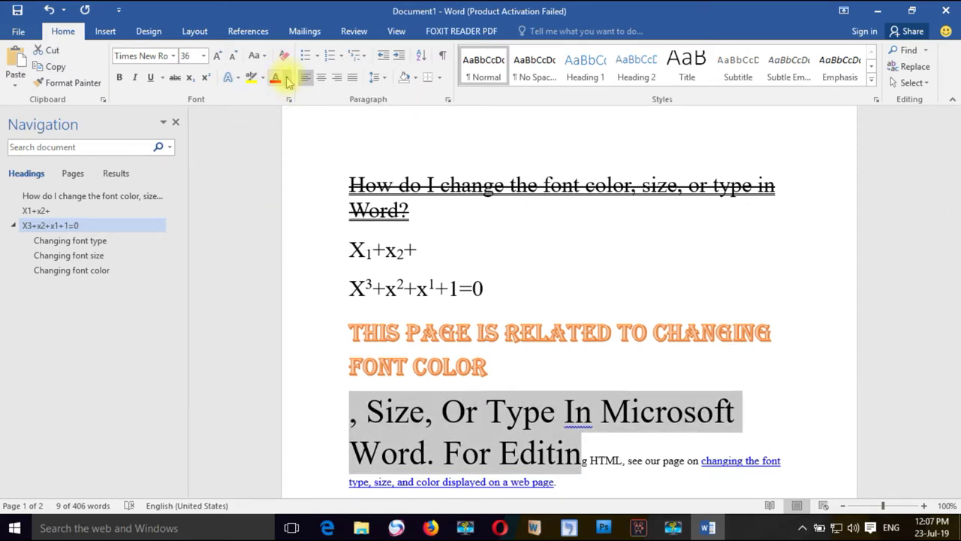
left_click(288, 79)
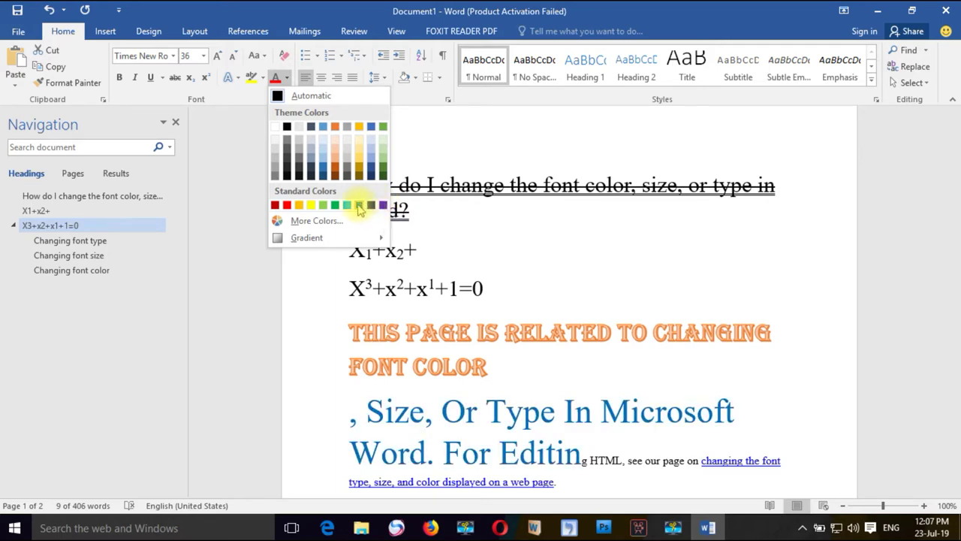
left_click(289, 207)
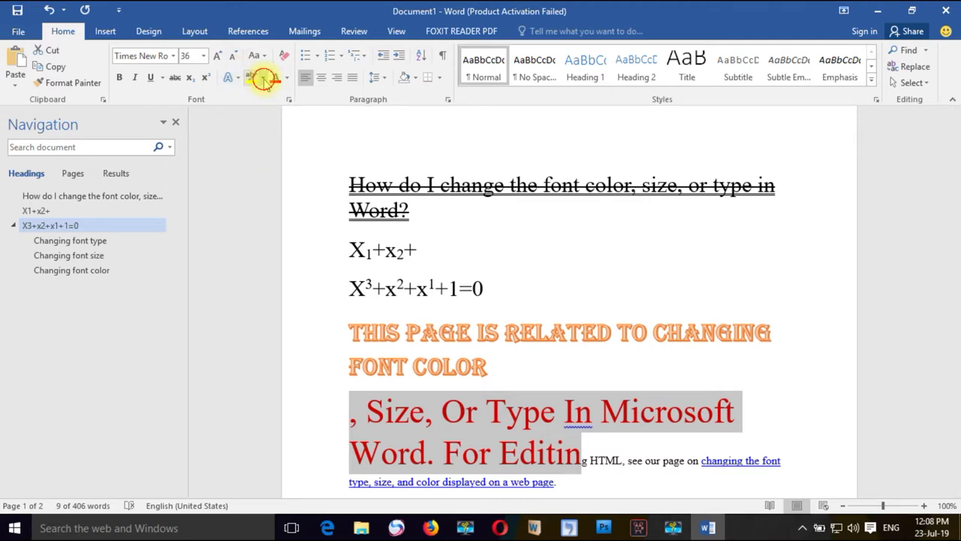
left_click(262, 78)
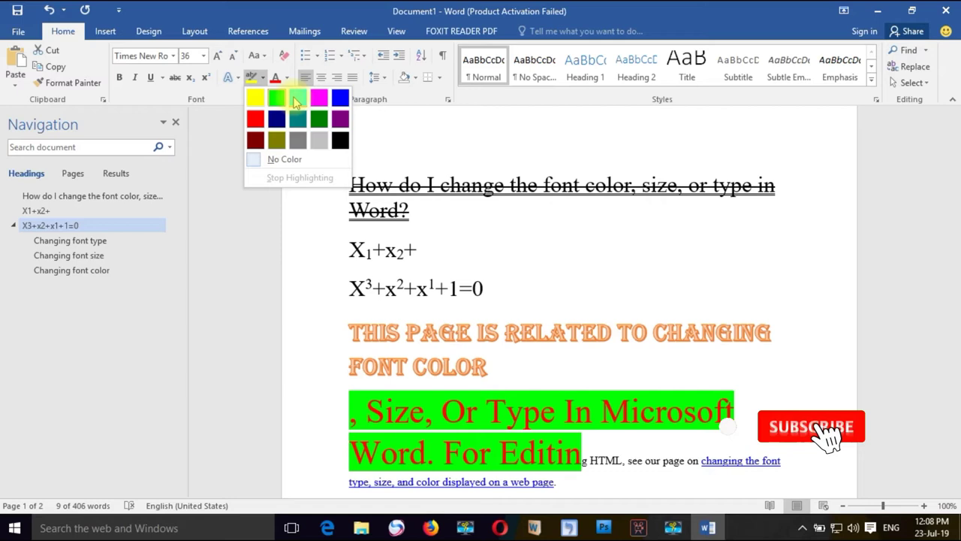
left_click(278, 120)
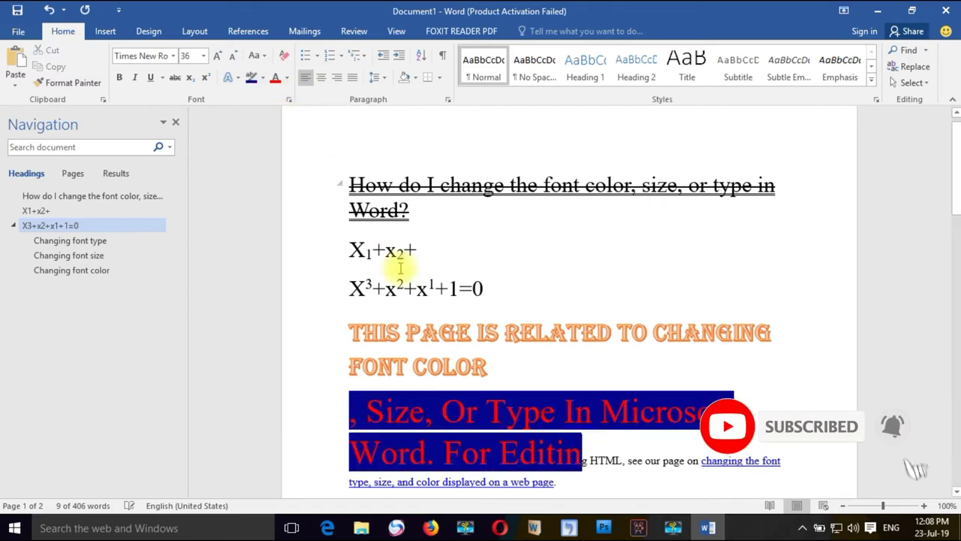
left_click(389, 368)
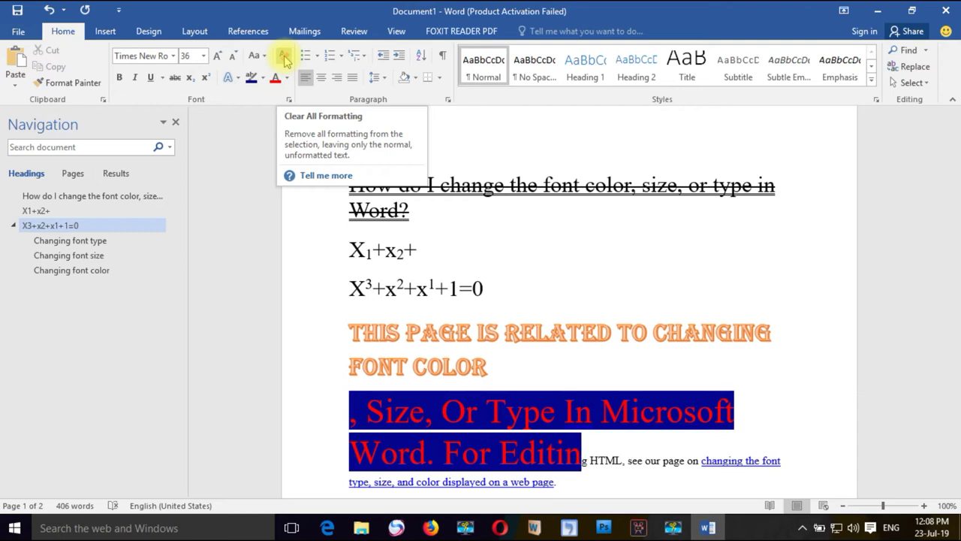
left_click_drag(502, 368, 368, 339)
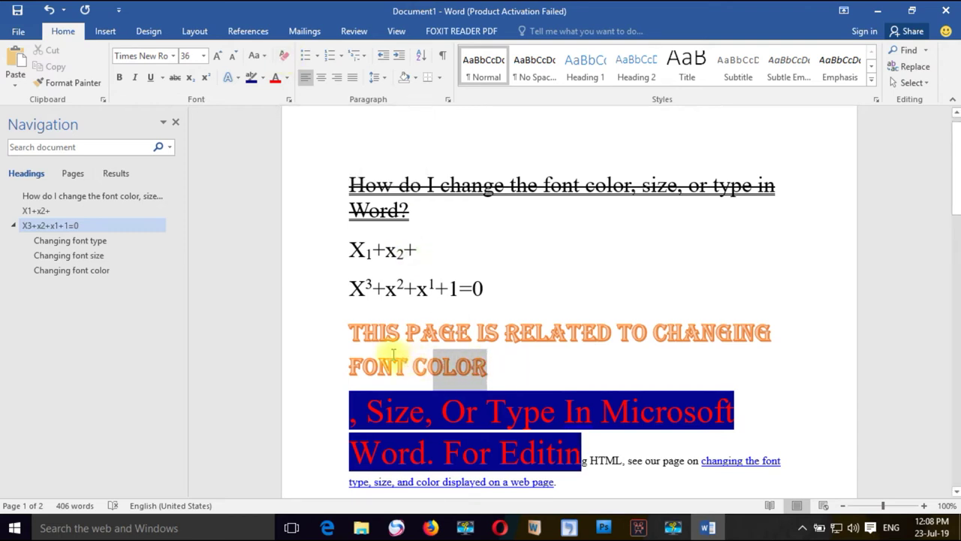
left_click(285, 59)
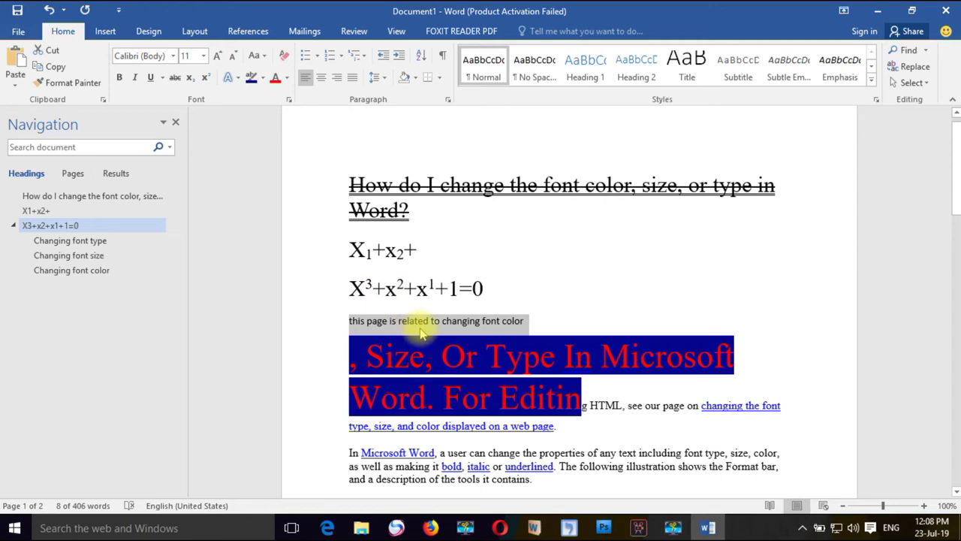
key("ctrl+z")
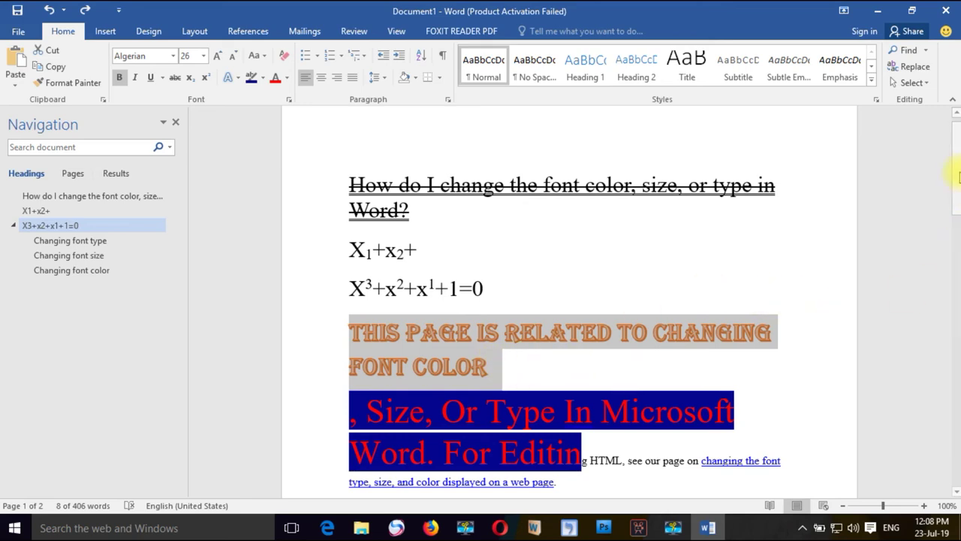
left_click_drag(959, 177, 959, 182)
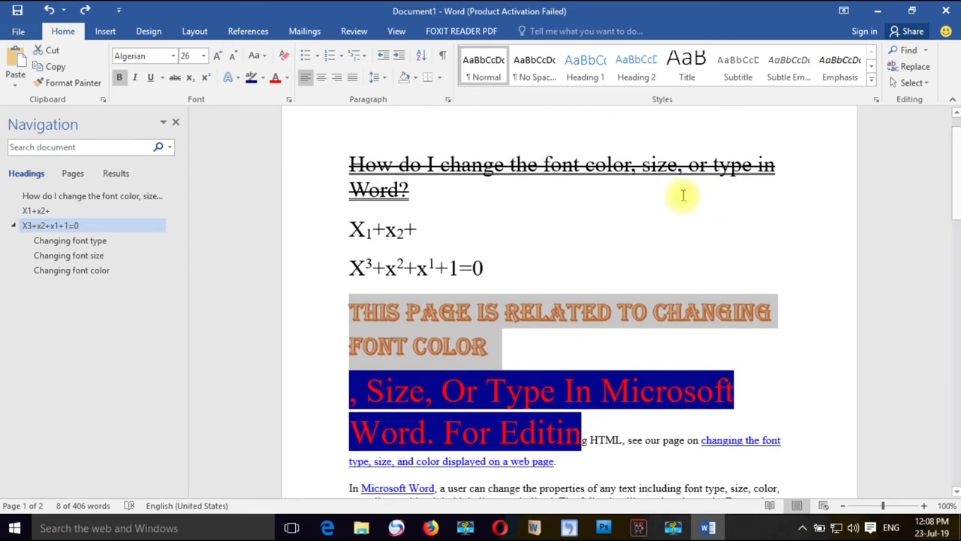